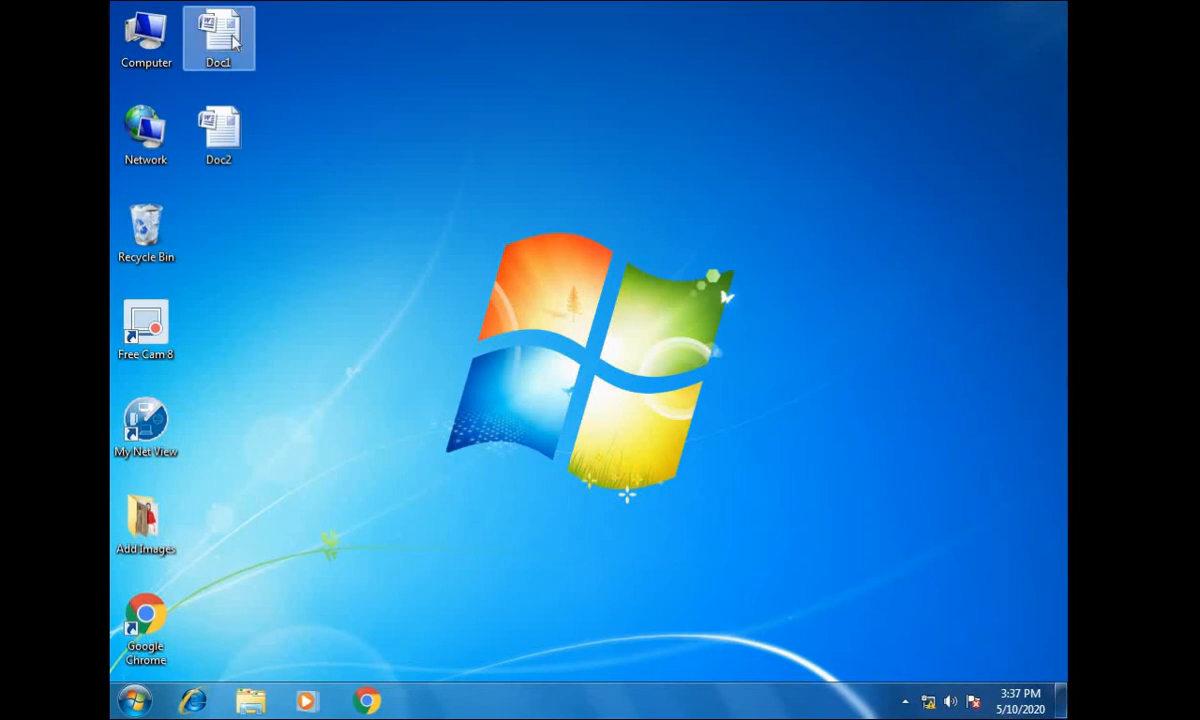
- Open the Word documents Doc1 and Doc2 from the desktop
left_click(220, 35)
double_click(220, 35)
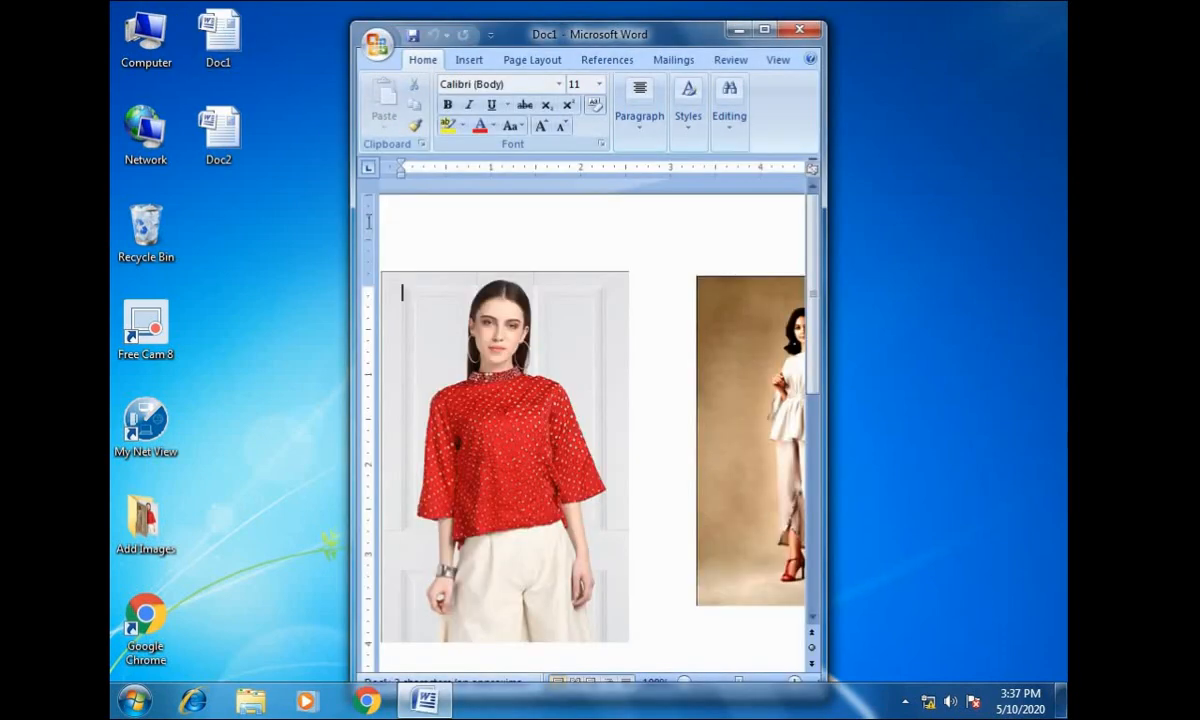
double_click(215, 133)
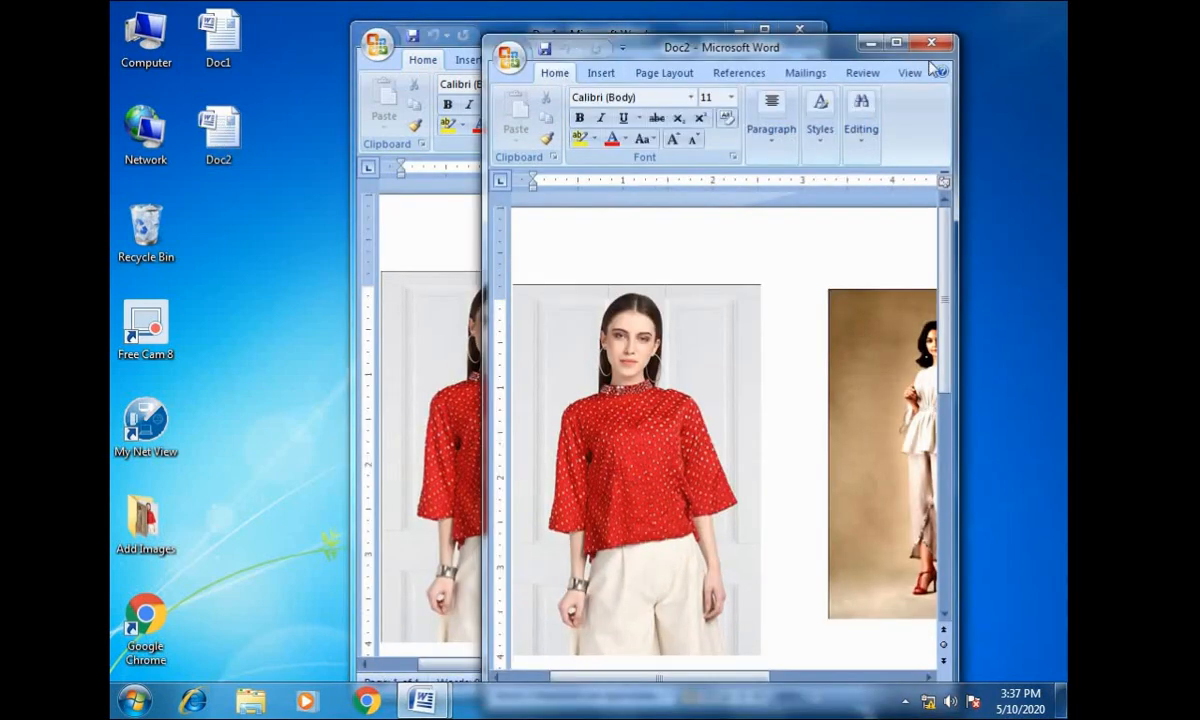
- Arrange the Doc1 and Doc2 windows side by side on the screen
left_click_drag(730, 47, 1040, 62)
left_click_drag(628, 33, 369, 18)
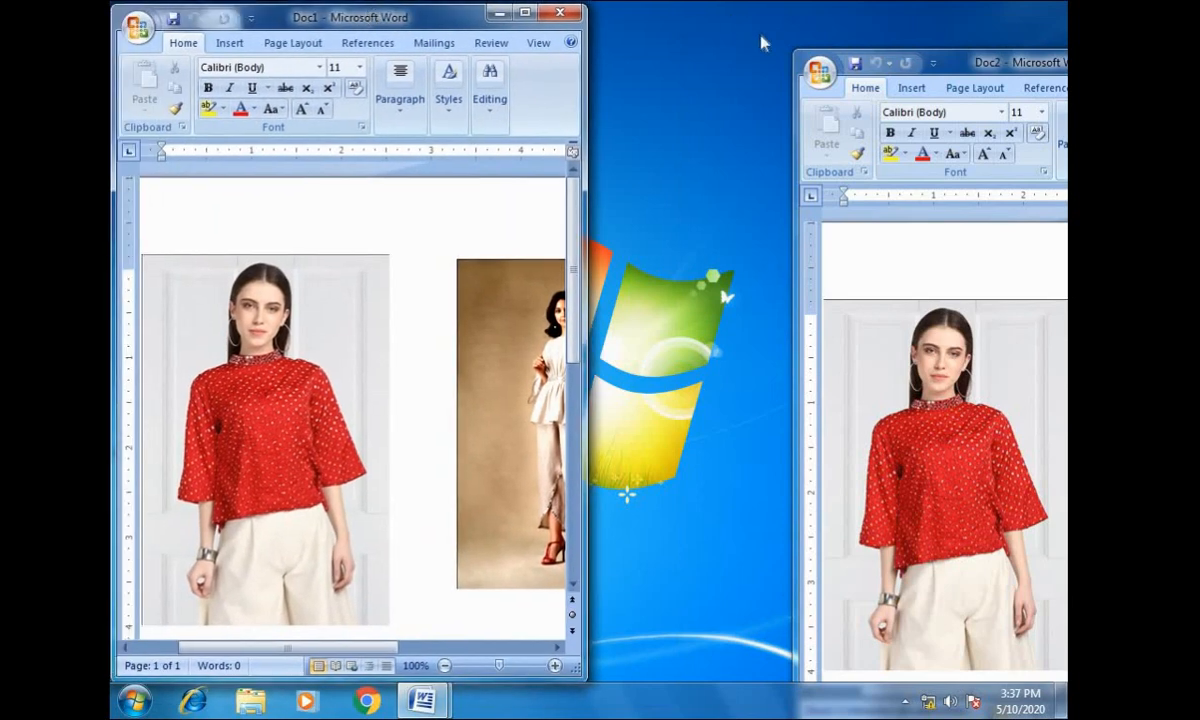
left_click_drag(1000, 64, 805, 0)
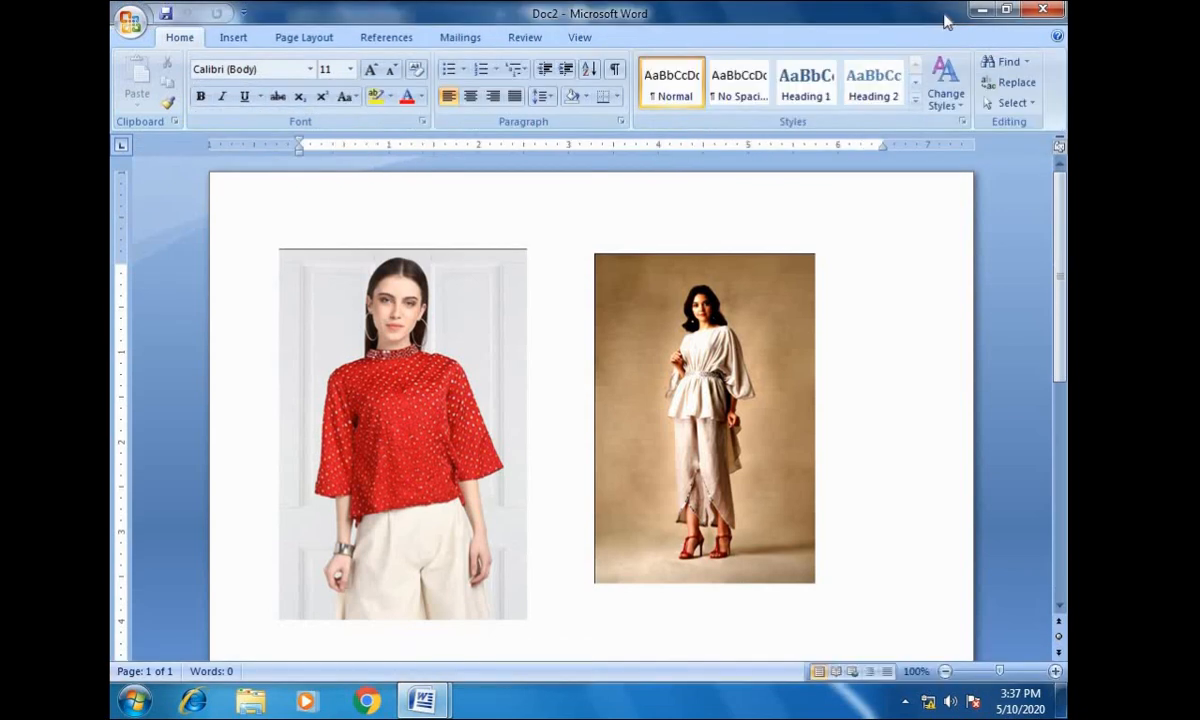
right_click(758, 703)
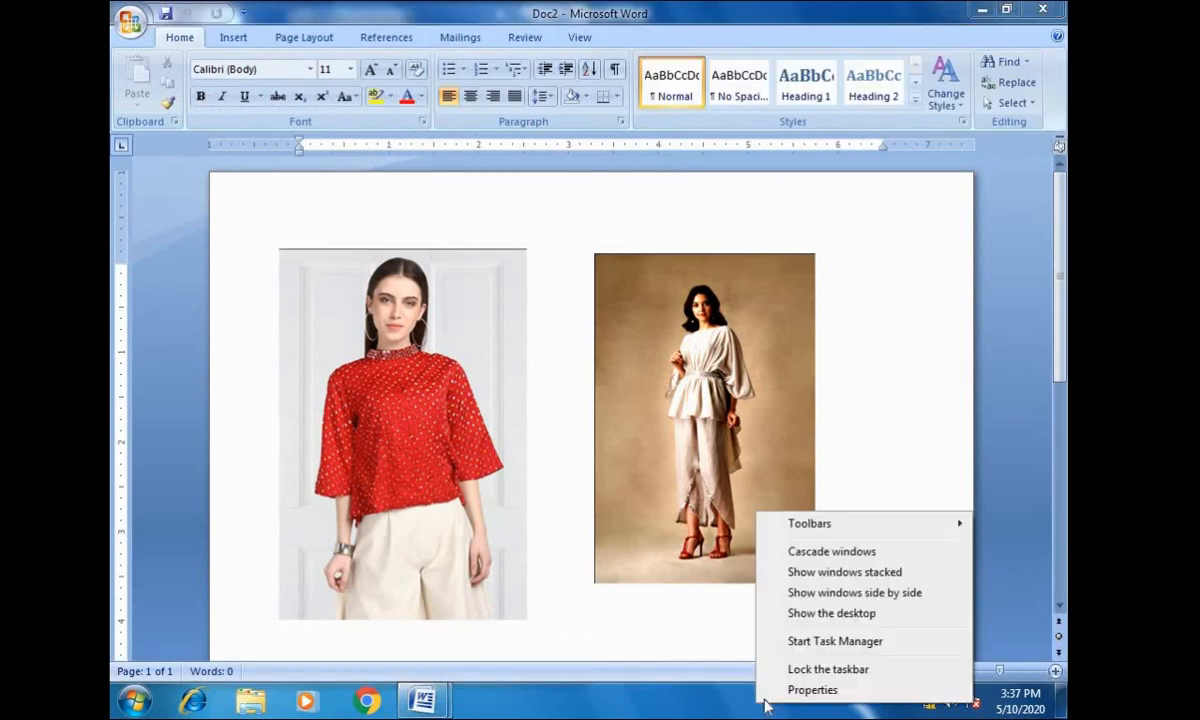
left_click(873, 594)
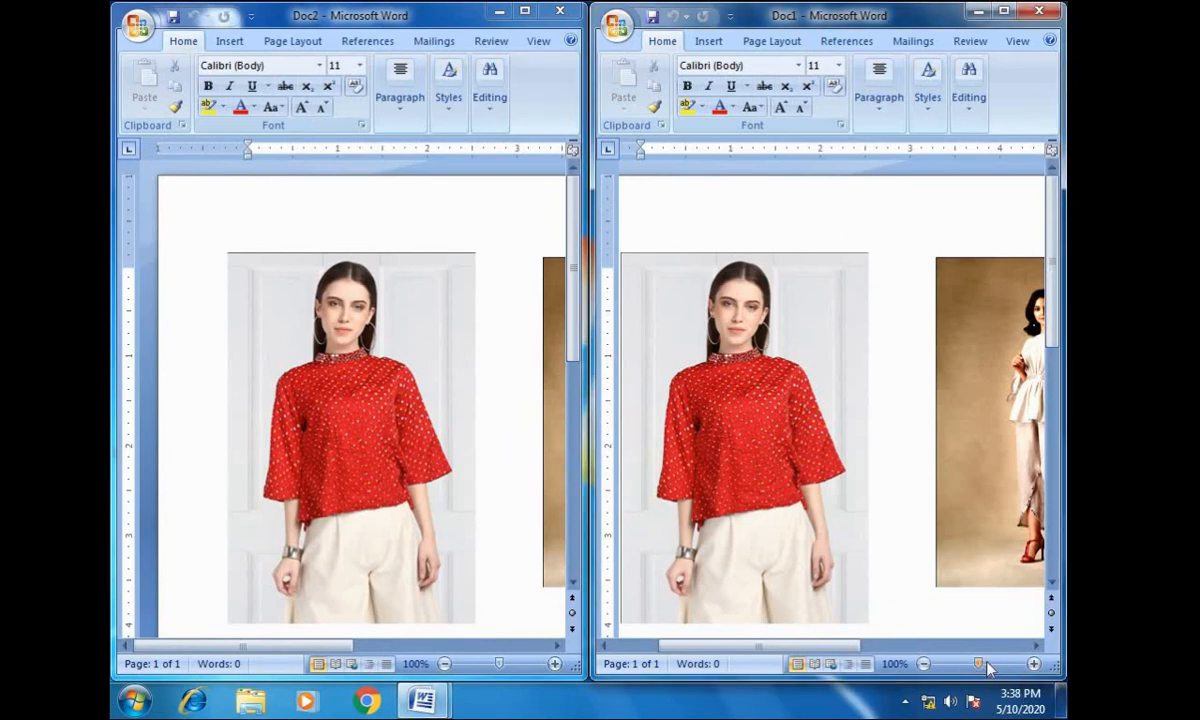
- Enlarge Doc1 to 300% and view the woman's face and red top in its first picture
left_click_drag(978, 668, 1000, 664)
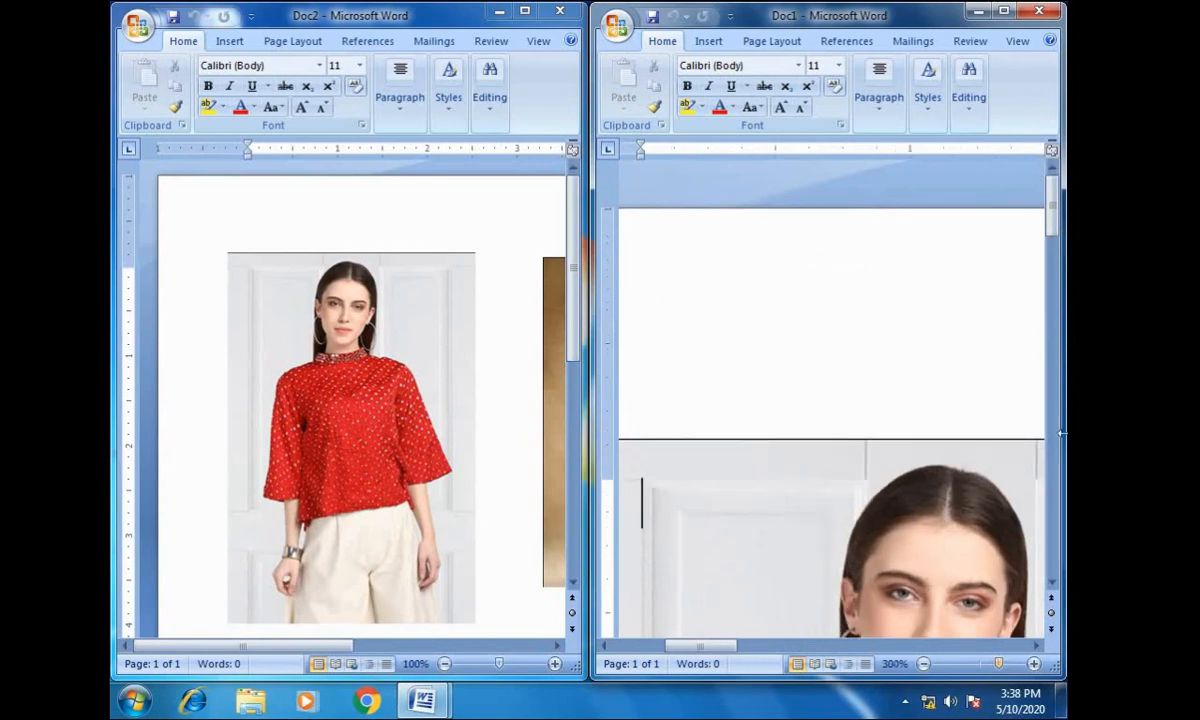
mouse_move(1054, 237)
left_mouse_down()
mouse_move(1056, 267)
mouse_move(1056, 255)
left_mouse_up()
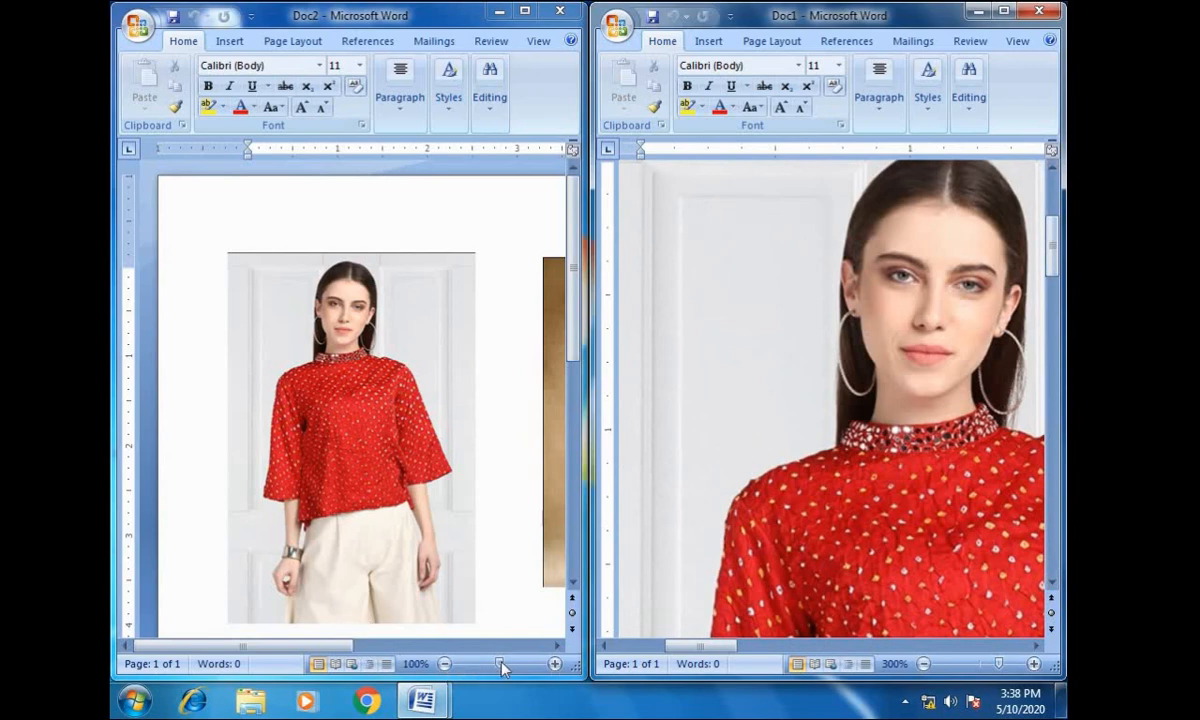
- Enlarge Doc2 to 280% and line up its red-top picture with the one in Doc1 to compare image quality
left_click(555, 664)
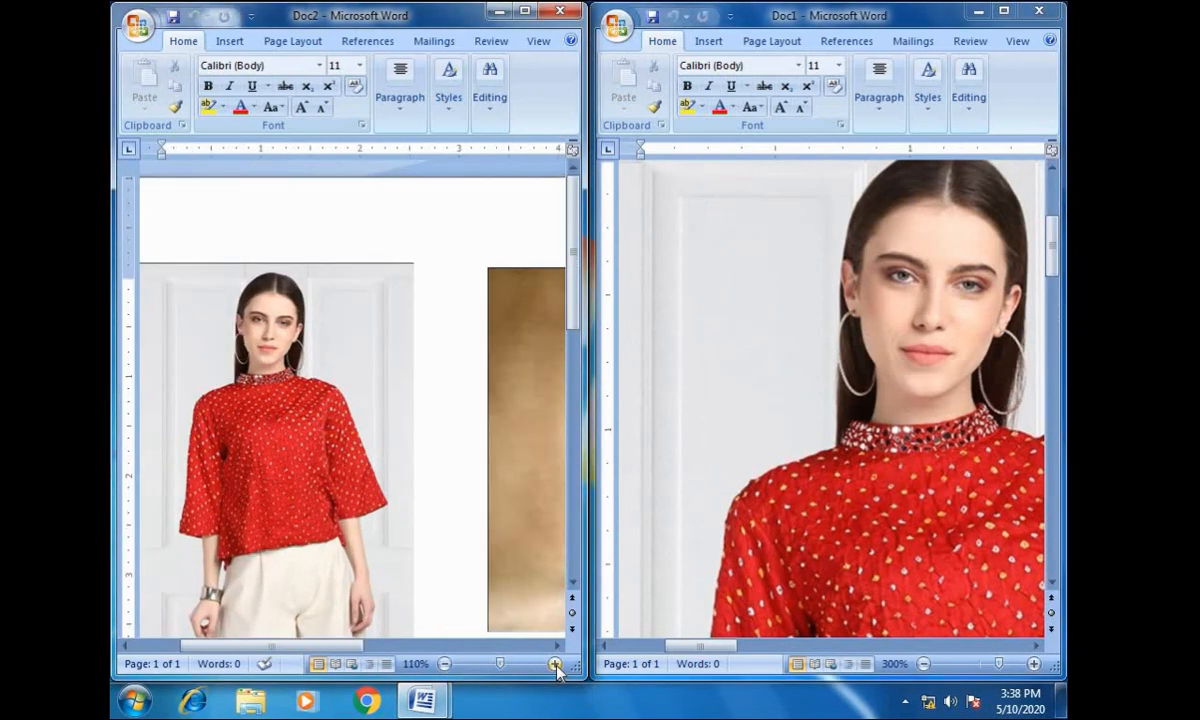
left_click(555, 664)
left_click(555, 664)
left_click(555, 664)
left_click(555, 664)
left_click(555, 664)
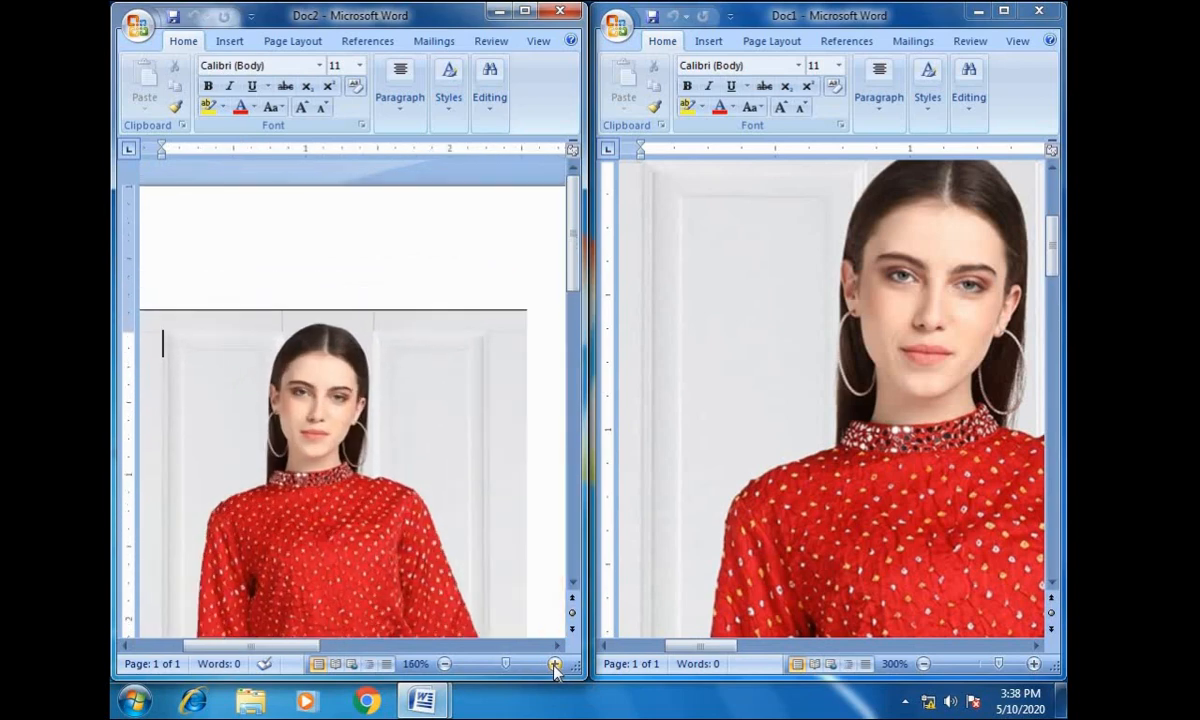
left_click(555, 664)
left_click(555, 664)
left_click(555, 664)
left_click(555, 664)
left_click(555, 664)
left_click(555, 664)
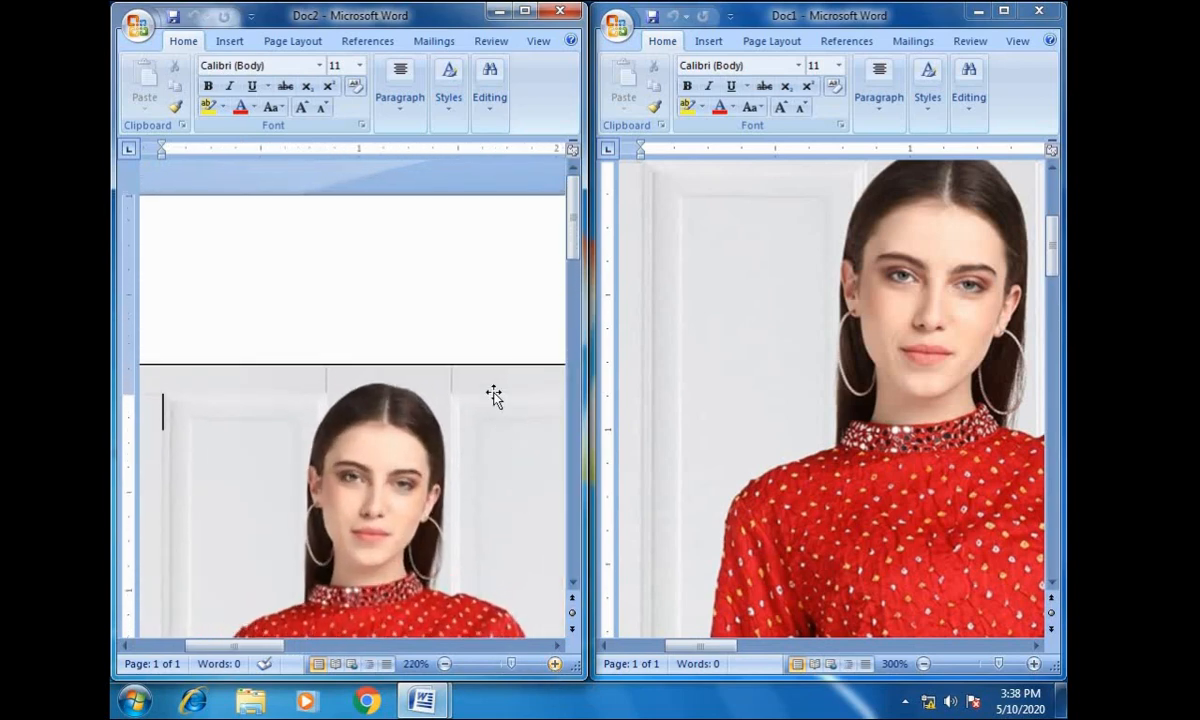
left_click_drag(575, 222, 577, 262)
left_click(555, 664)
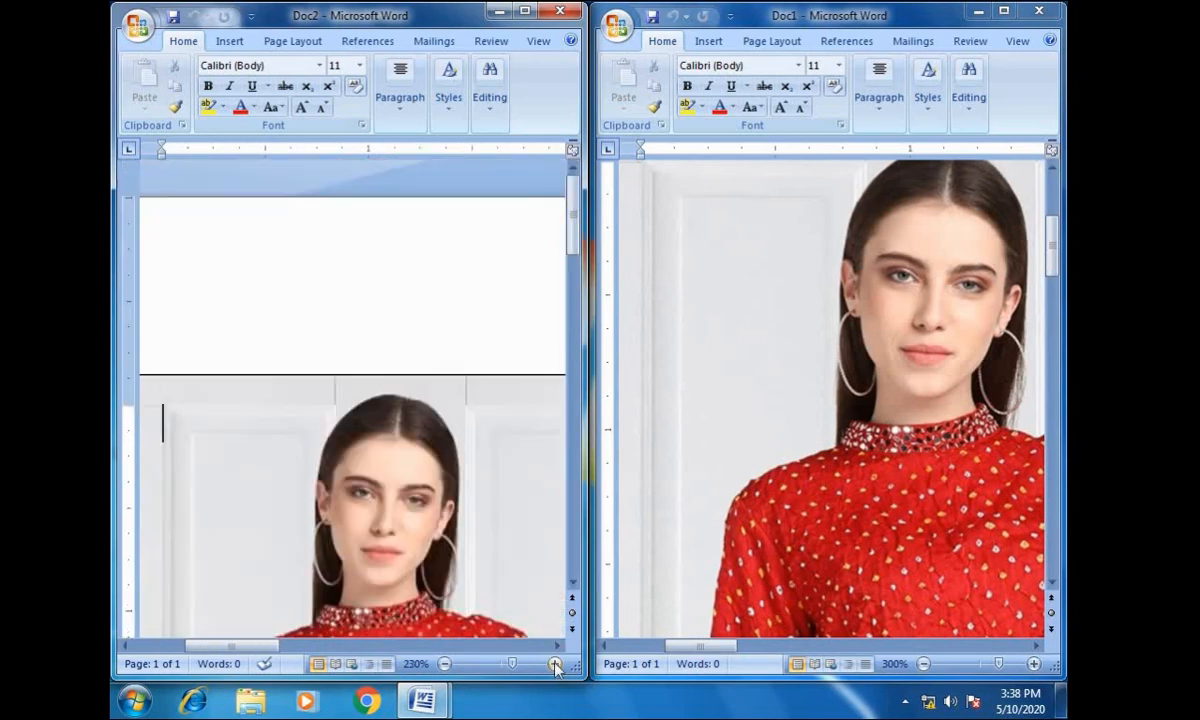
left_click(555, 664)
left_click(555, 664)
left_click(555, 664)
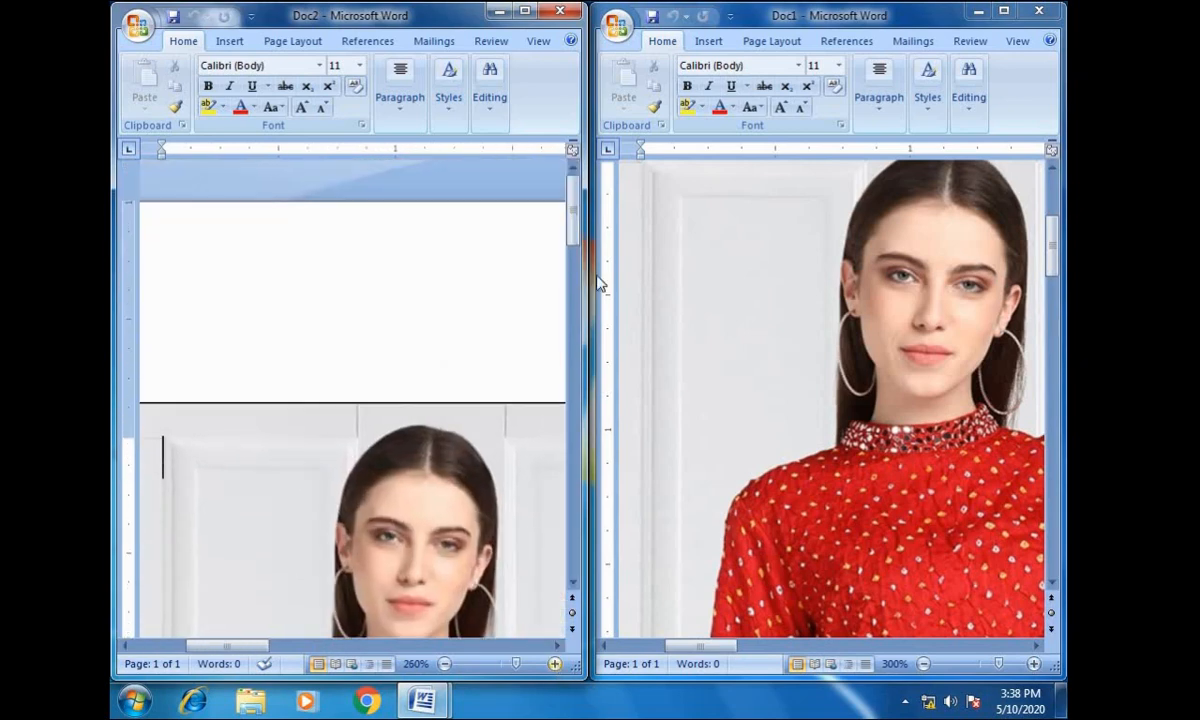
left_click_drag(575, 217, 577, 257)
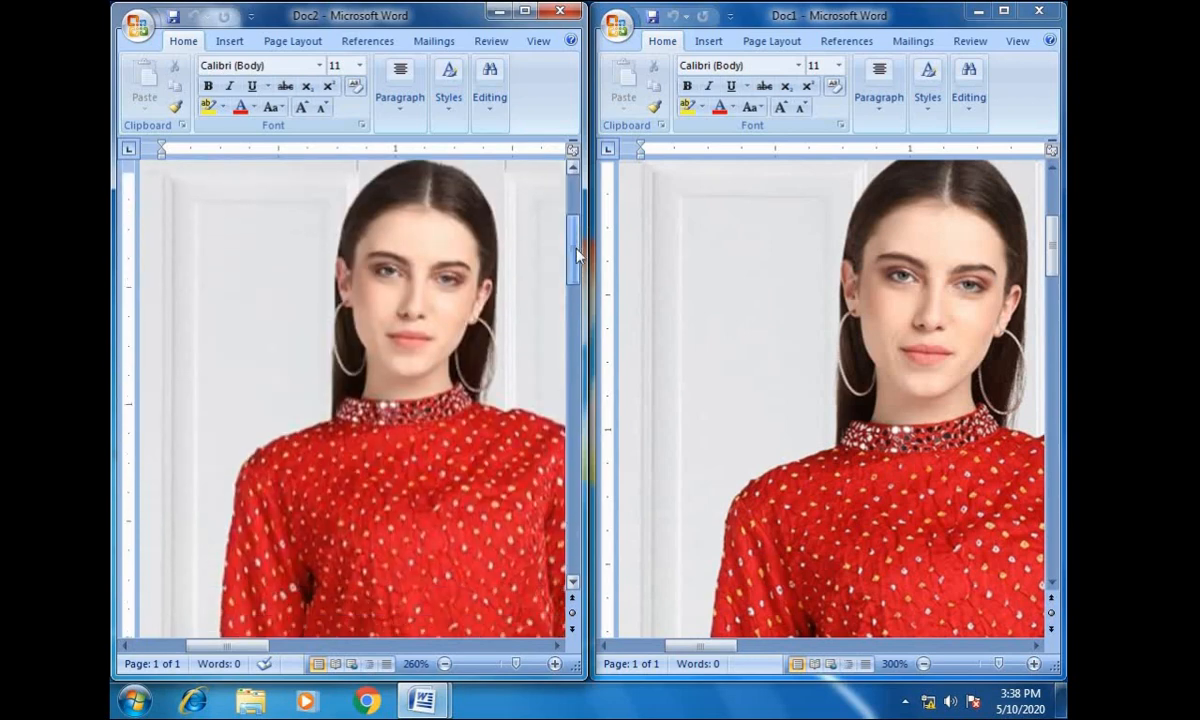
left_click(555, 664)
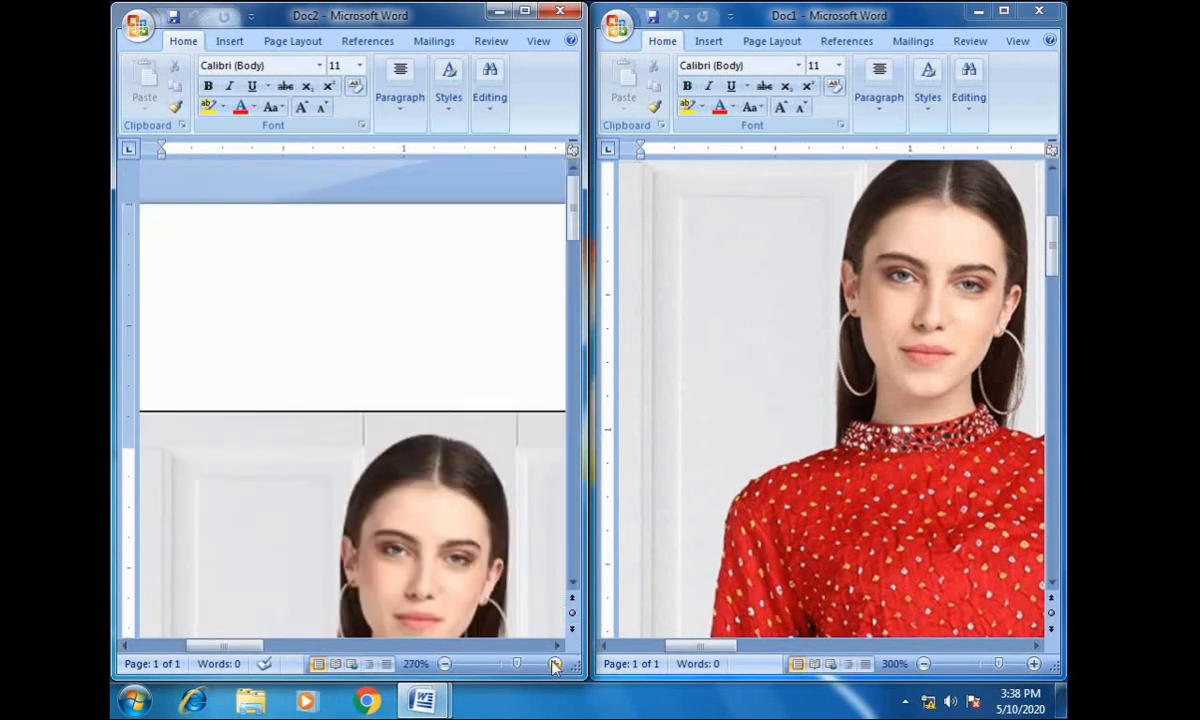
left_click(555, 664)
left_click_drag(575, 215, 575, 250)
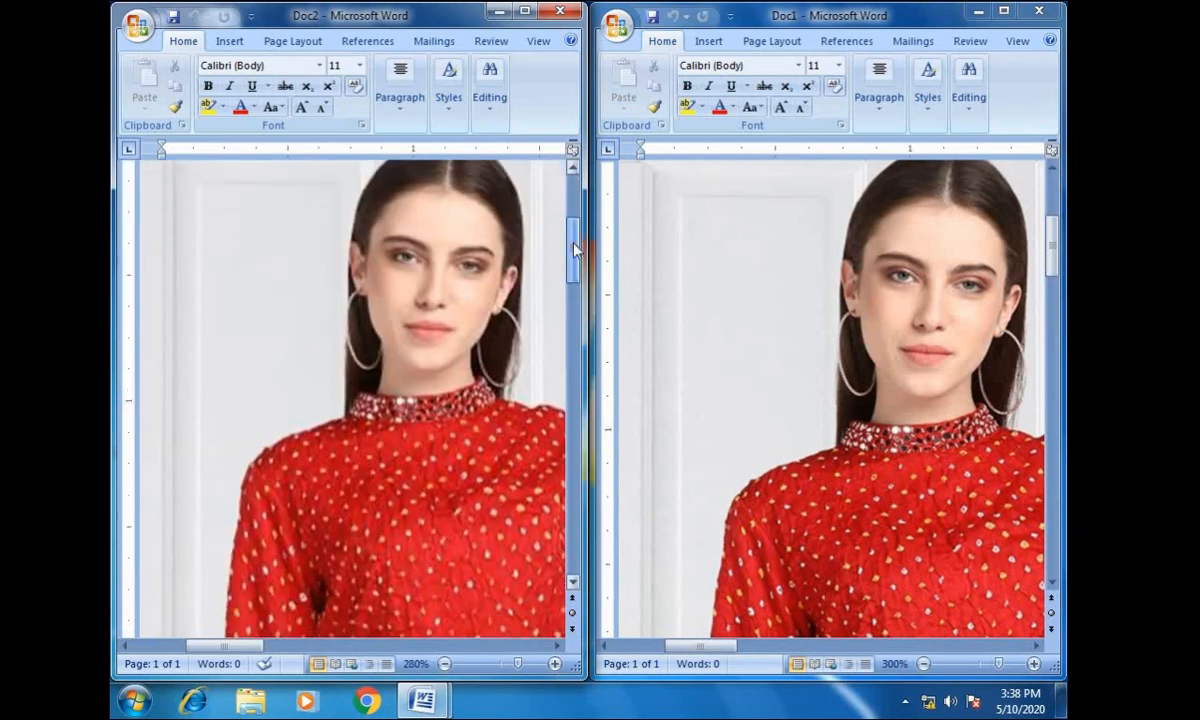
left_click_drag(246, 650, 261, 650)
left_click_drag(575, 259, 575, 252)
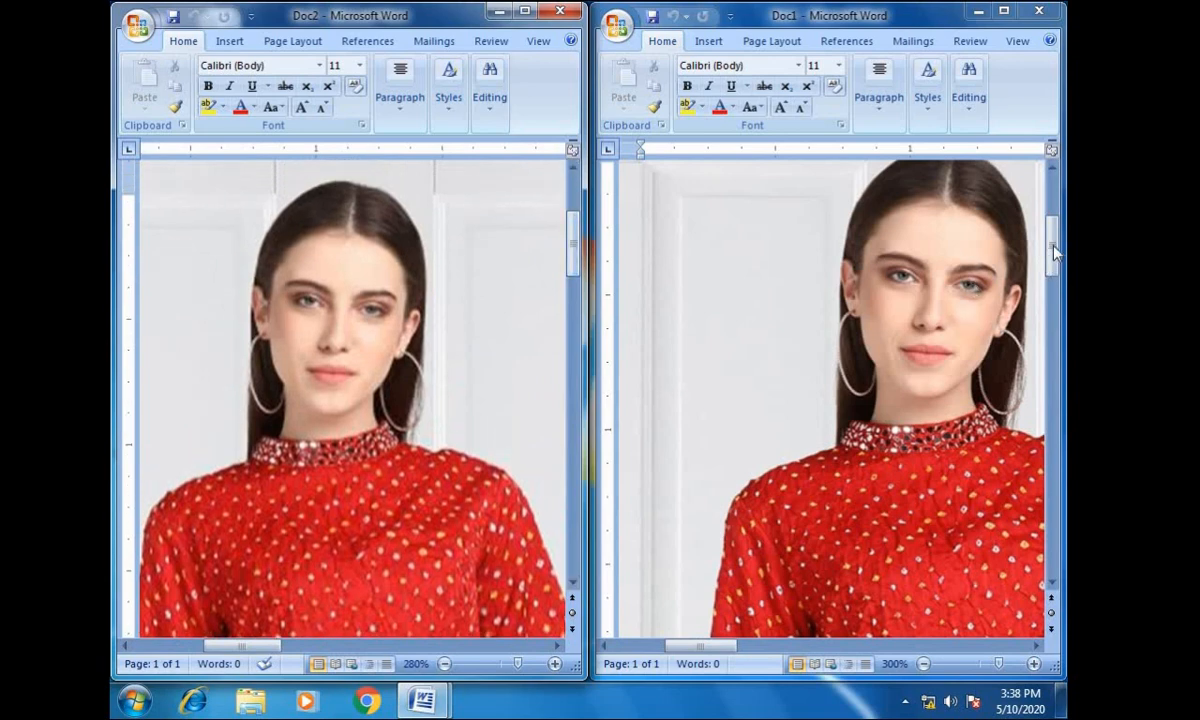
scroll(1055, 253, "up", 1)
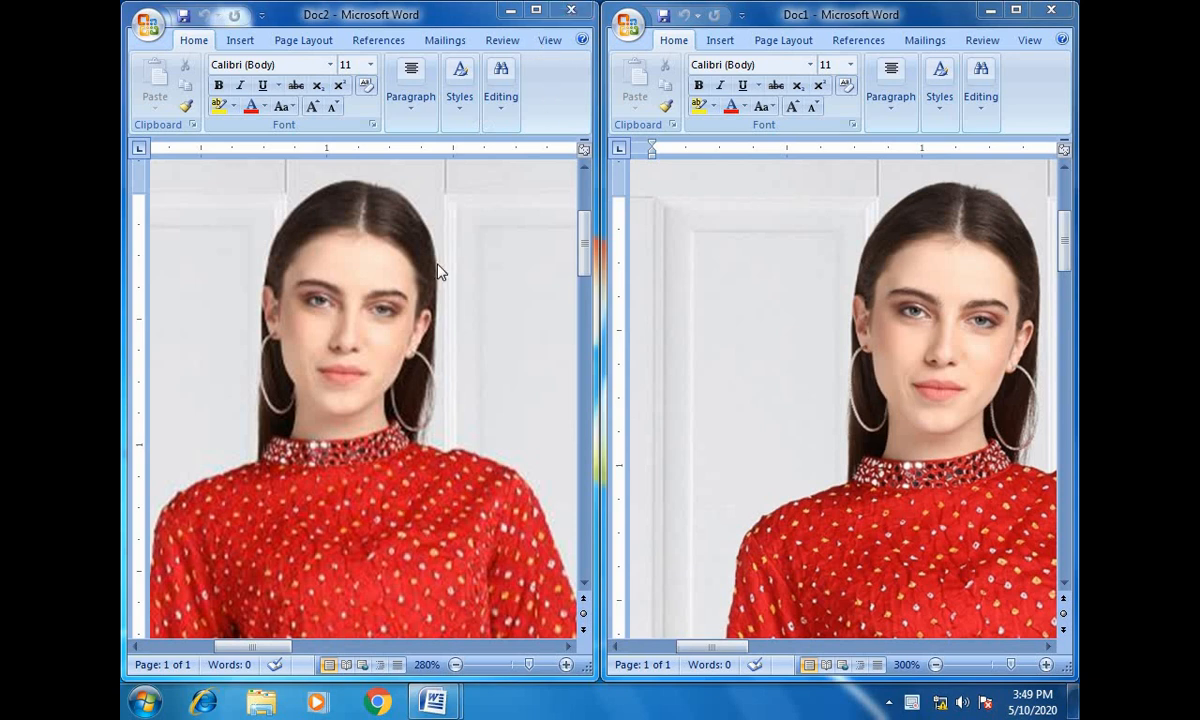
- Minimize both documents, open the file properties of Doc1 and move that window aside
left_click(576, 9)
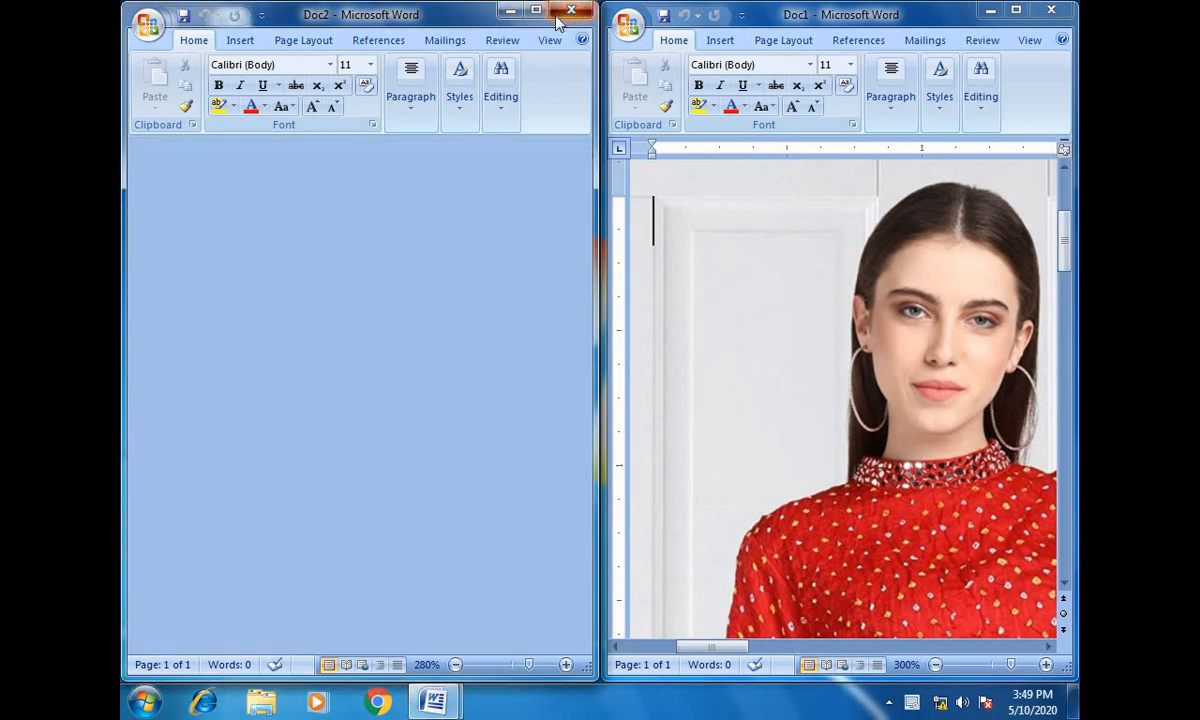
left_click(986, 11)
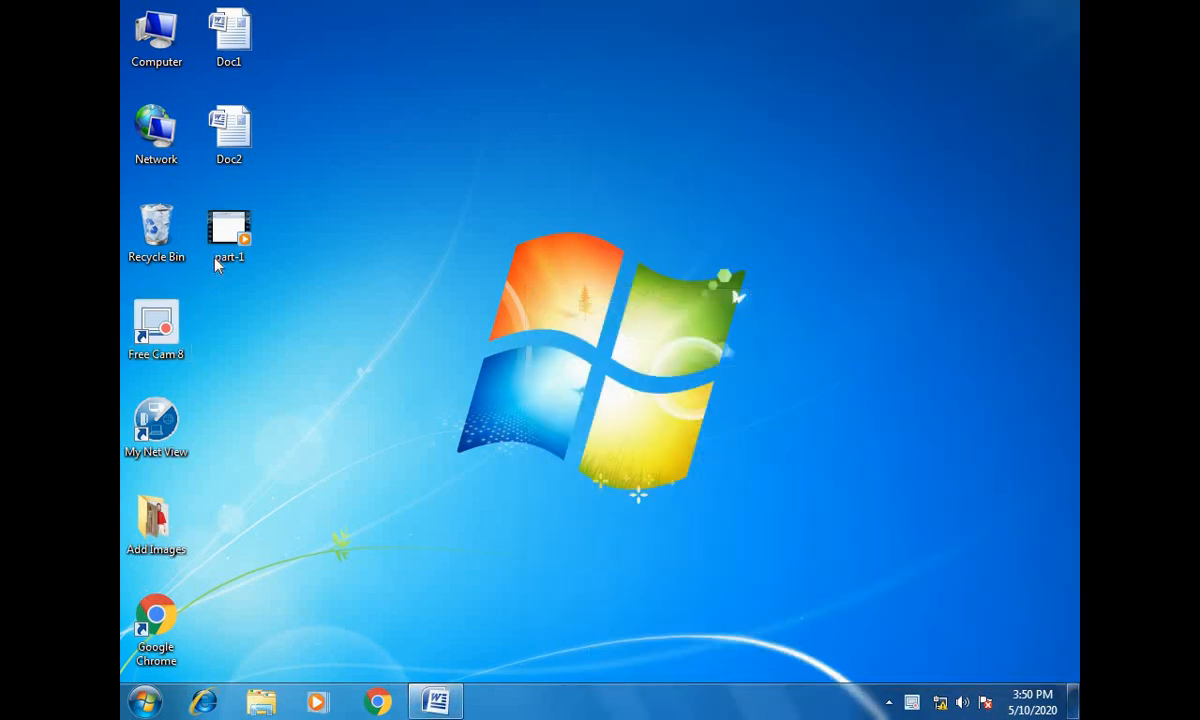
left_click(224, 48)
right_click(224, 48)
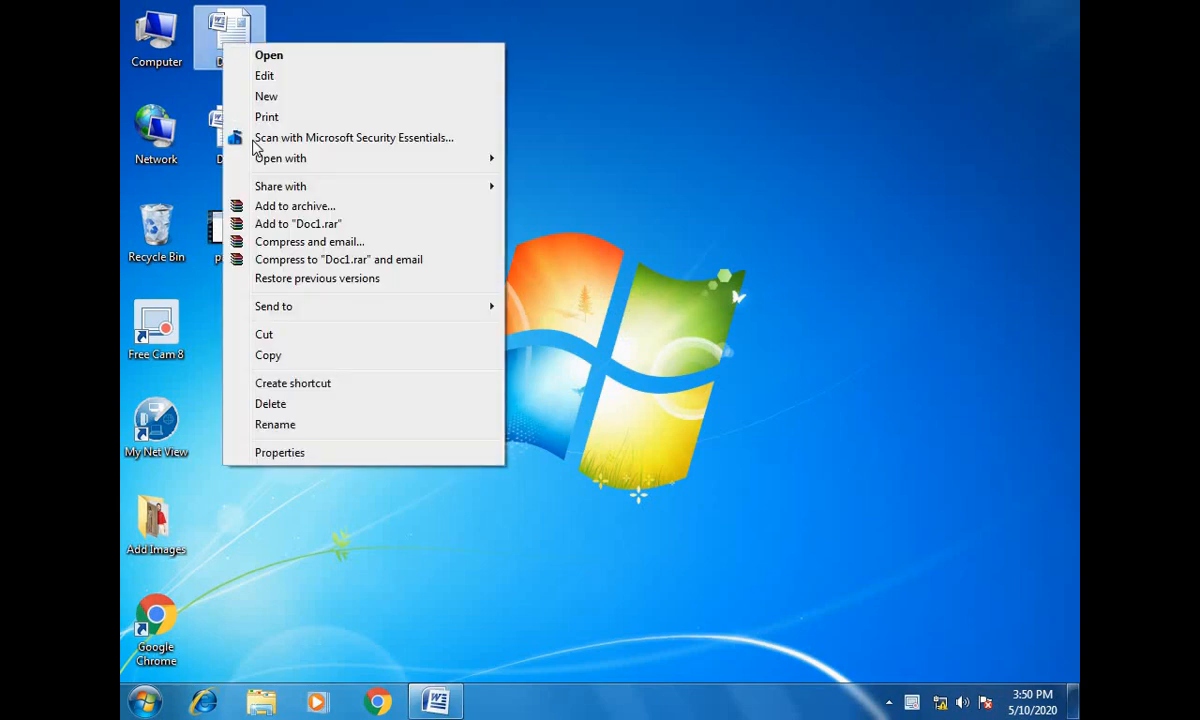
left_click(290, 455)
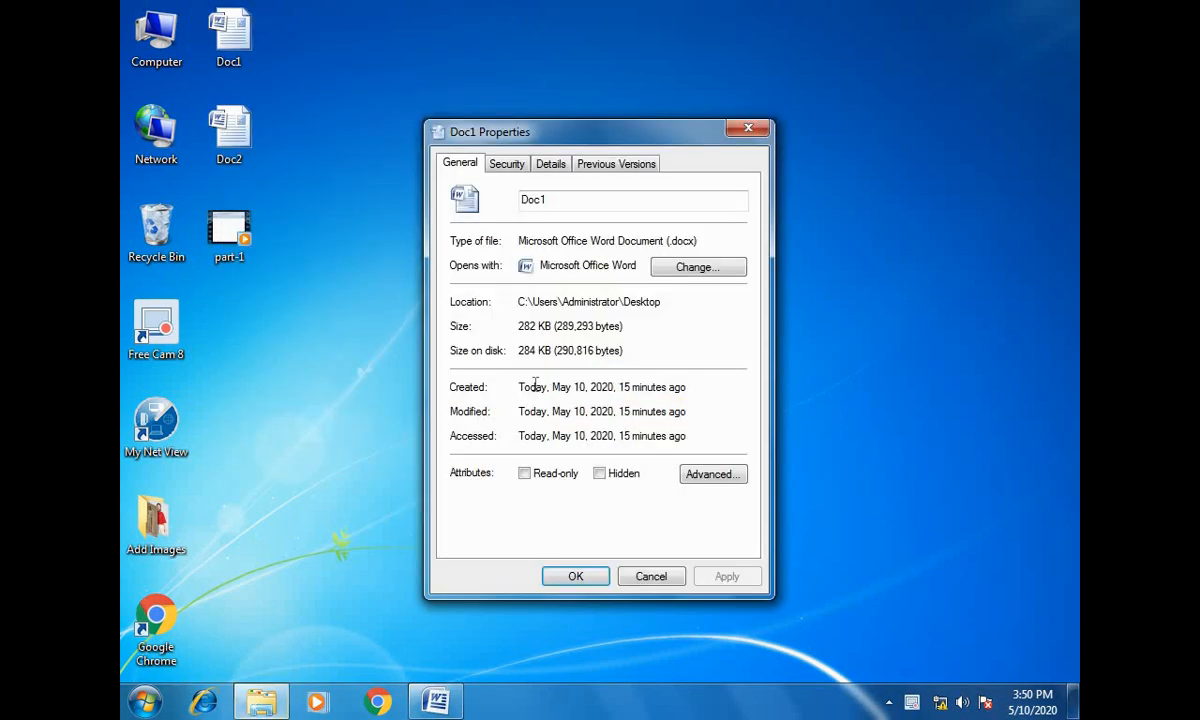
left_click_drag(592, 133, 752, 66)
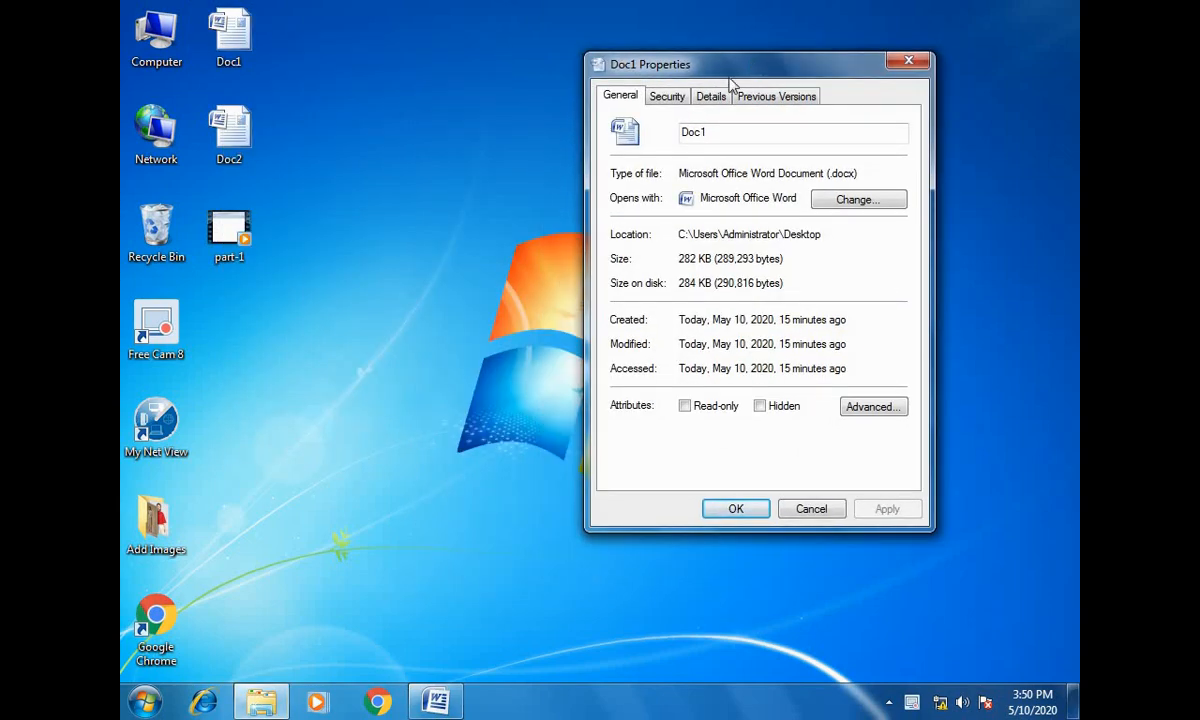
- Open the file properties of Doc2 and place them beside those of Doc1
left_click(230, 128)
right_click(230, 128)
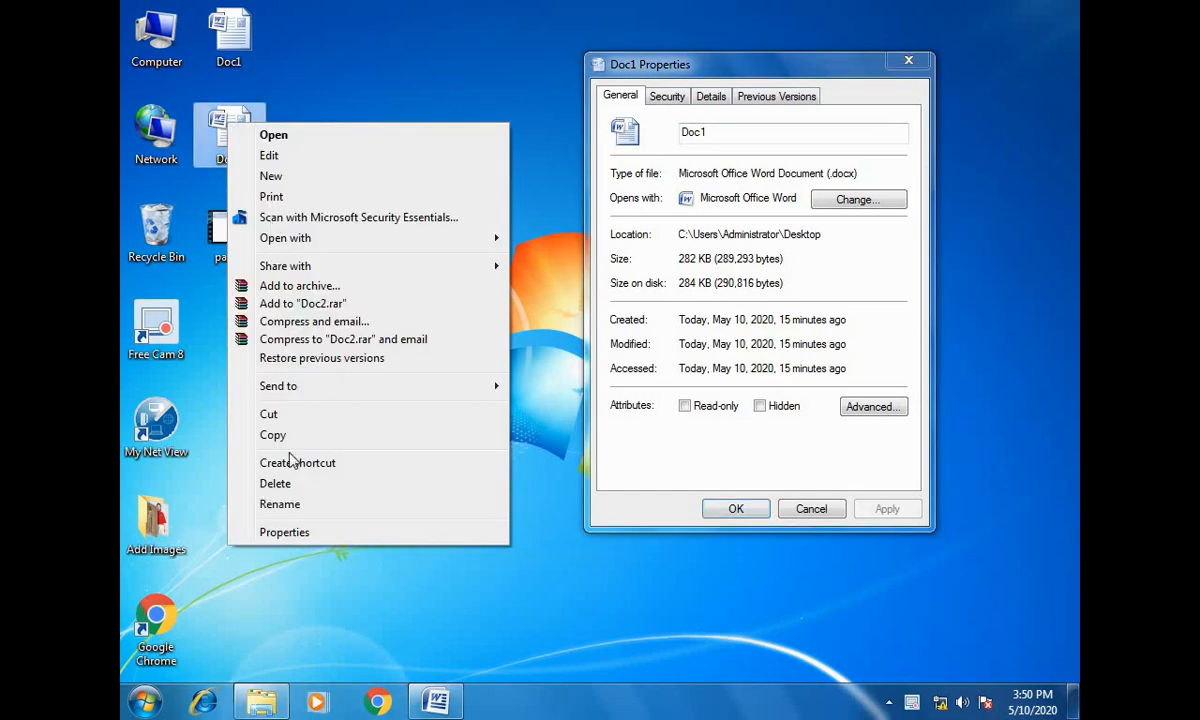
left_click(296, 531)
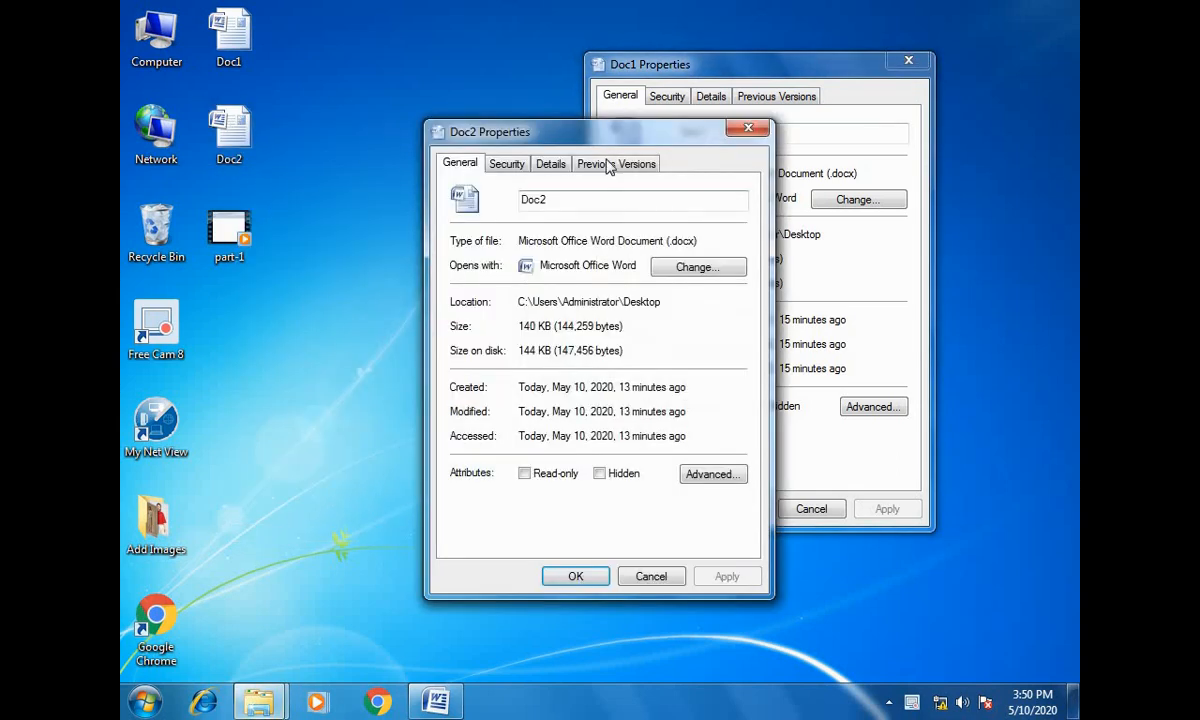
left_click_drag(560, 112, 428, 66)
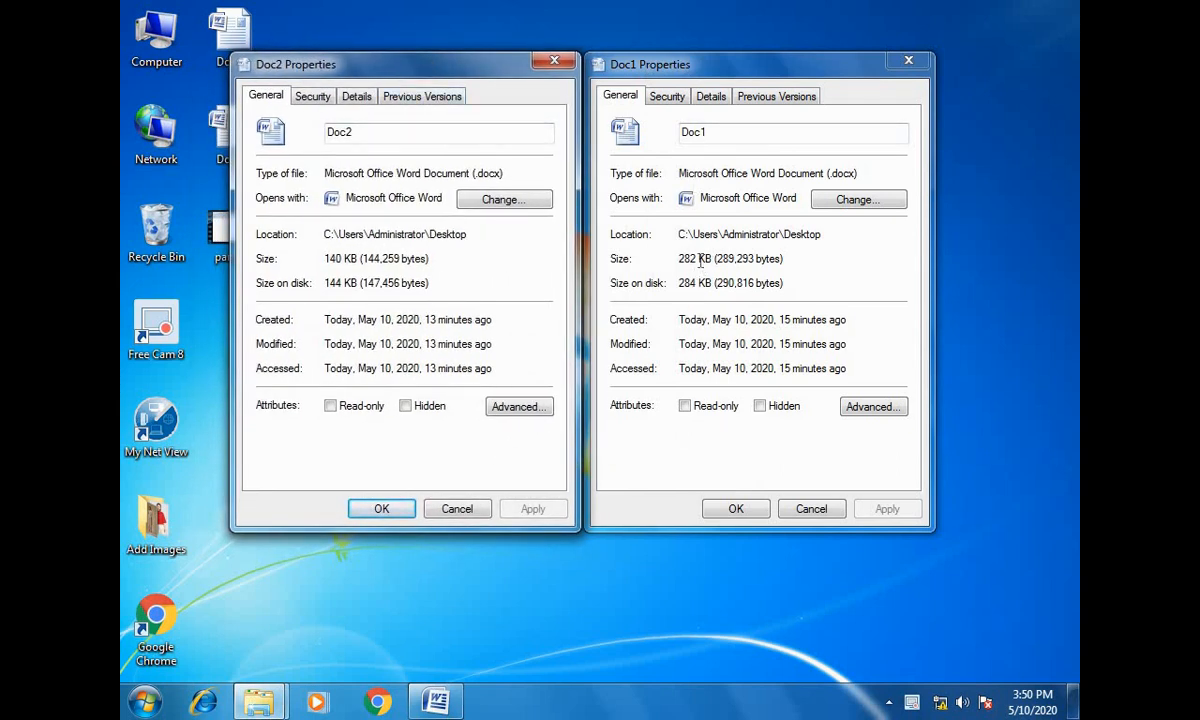
- Compare the file sizes of Doc1 and Doc2, highlighting each value, and close both properties windows
left_click_drag(700, 261, 679, 259)
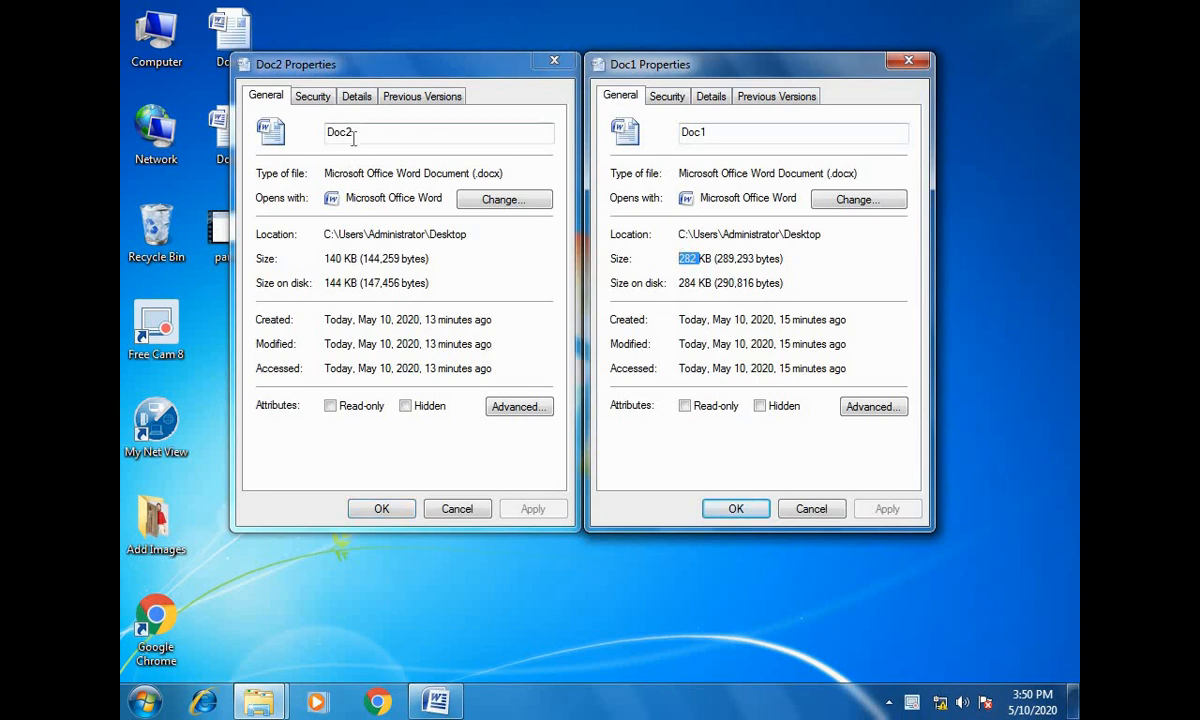
double_click(325, 260)
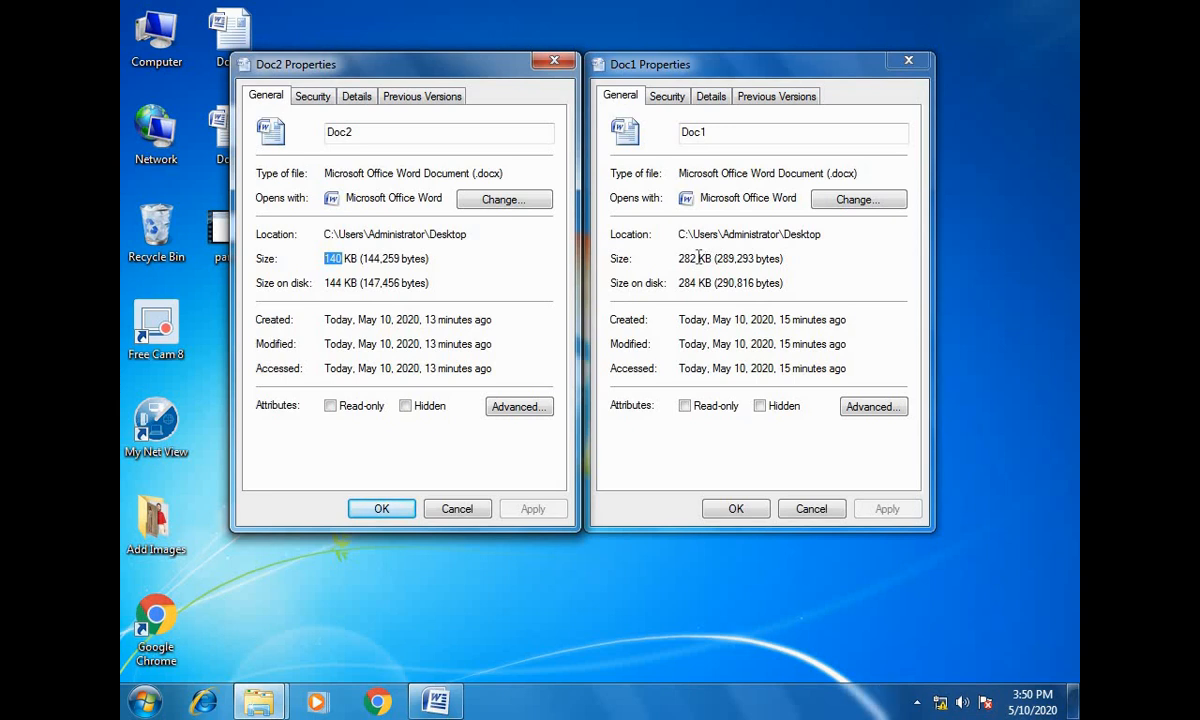
double_click(683, 258)
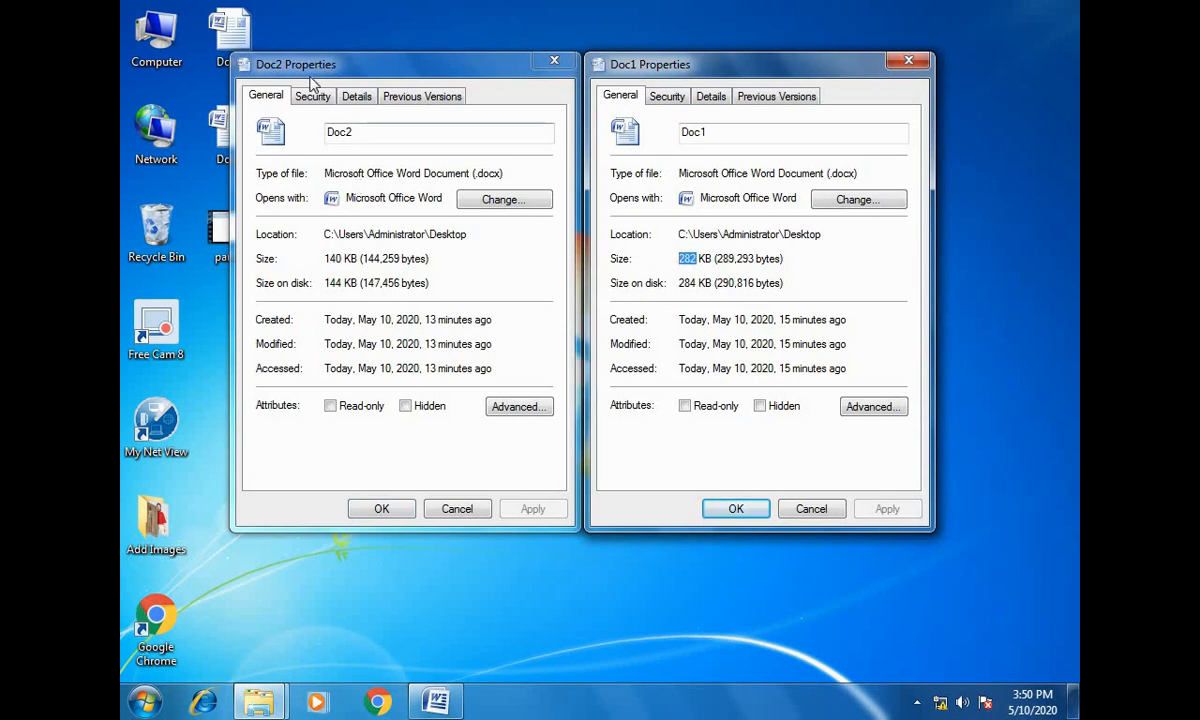
left_click(555, 63)
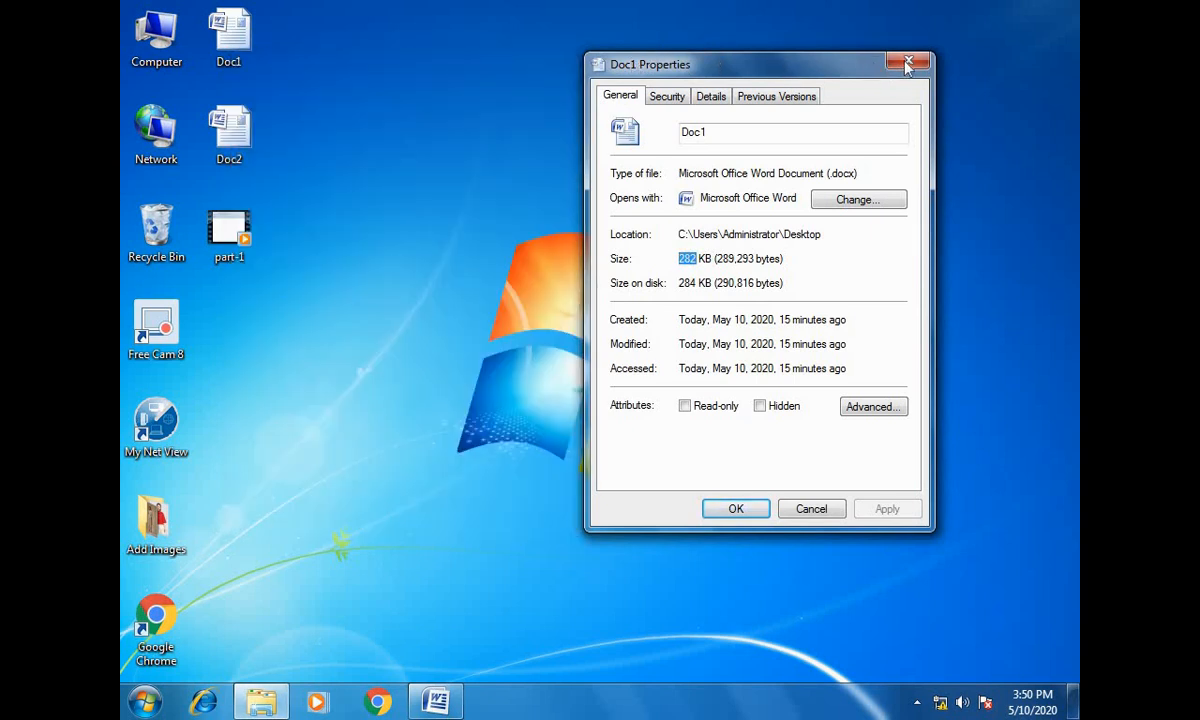
left_click(907, 64)
- Bring Doc1 back up, maximize it and set its zoom to 100%
left_click(437, 701)
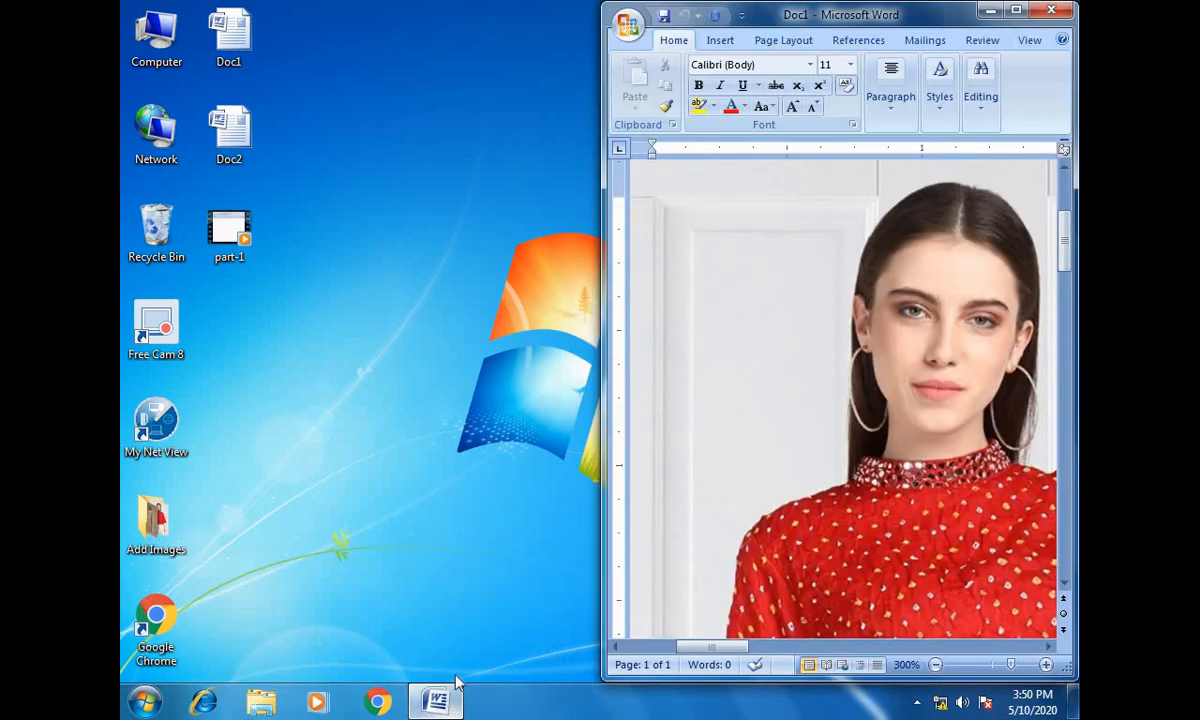
left_click(1016, 10)
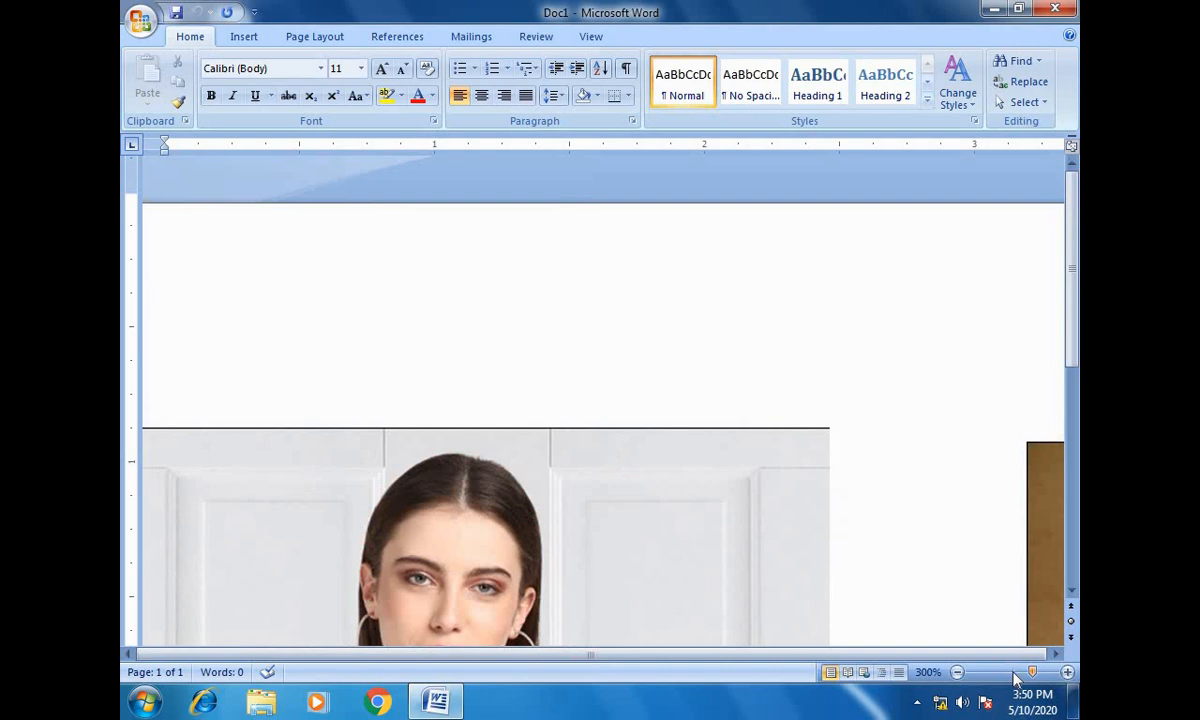
left_click(1014, 675)
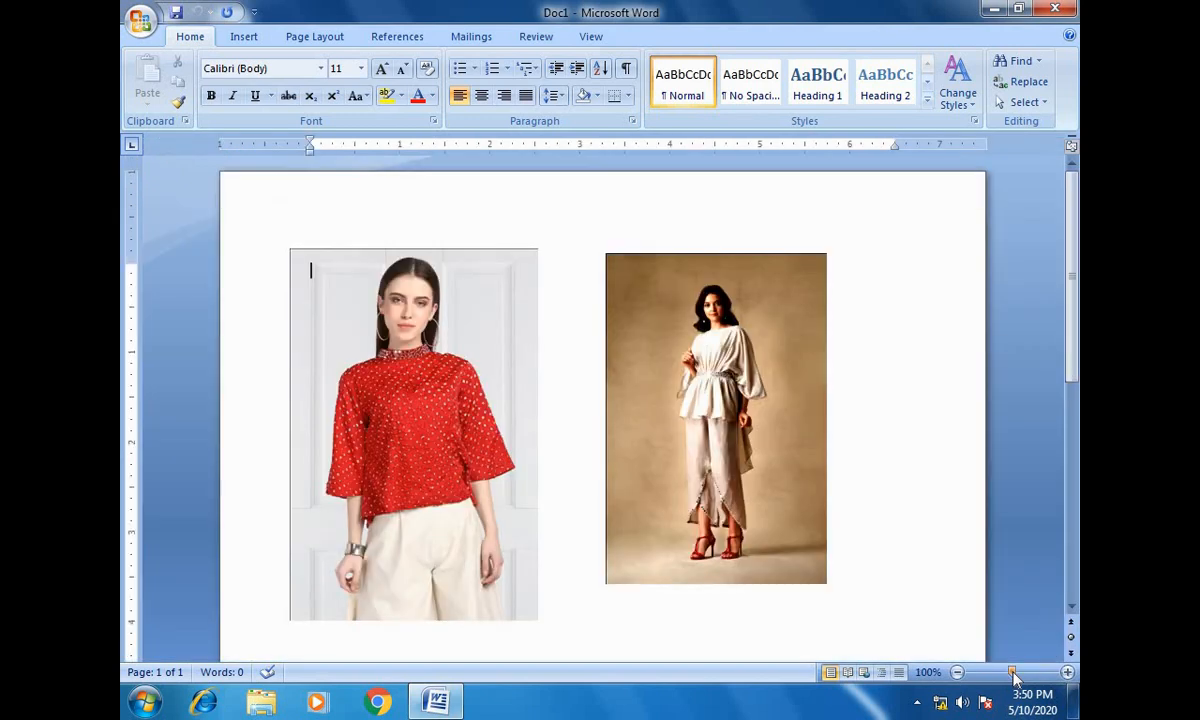
- Try replacing the red-top picture with the Koala image from Sample Pictures, and undo the replacement
left_click(363, 345)
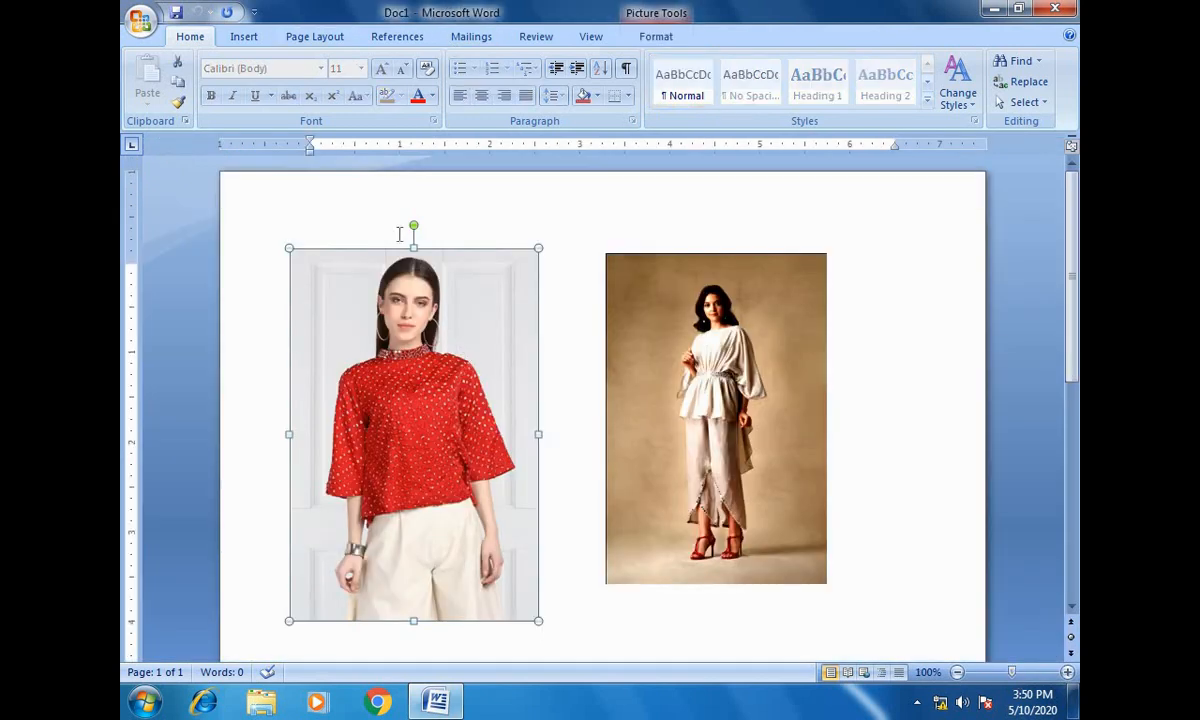
left_click(657, 37)
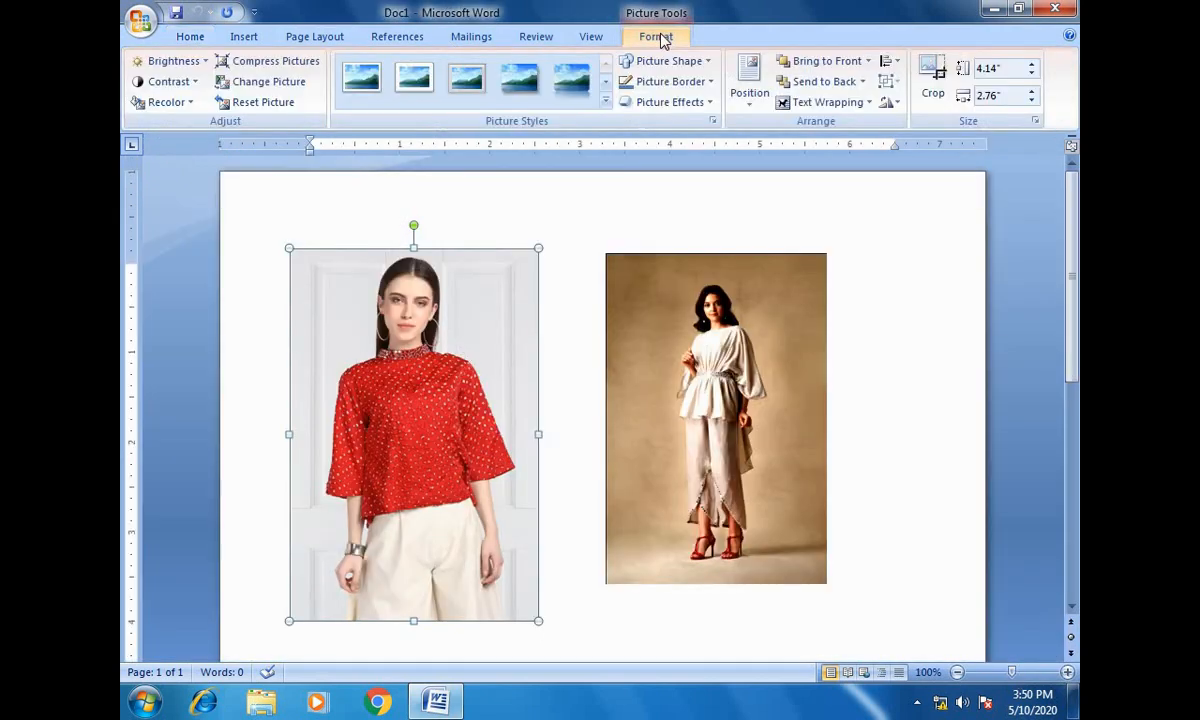
left_click(272, 86)
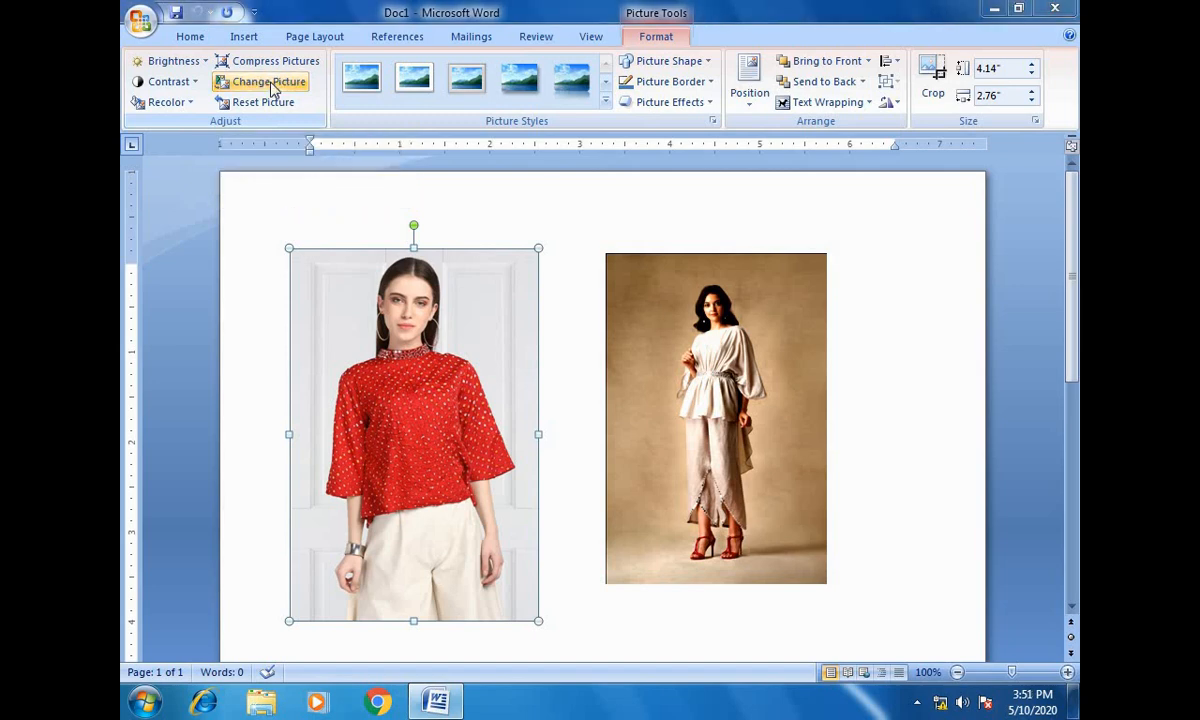
double_click(328, 150)
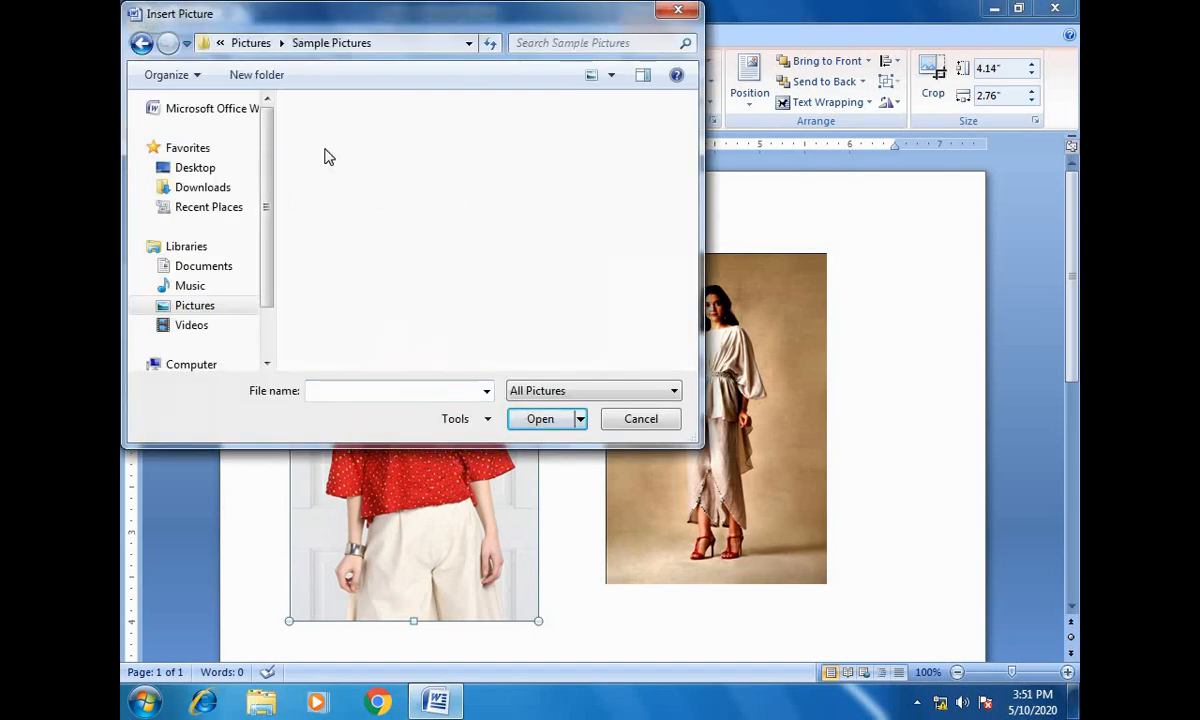
left_click(350, 226)
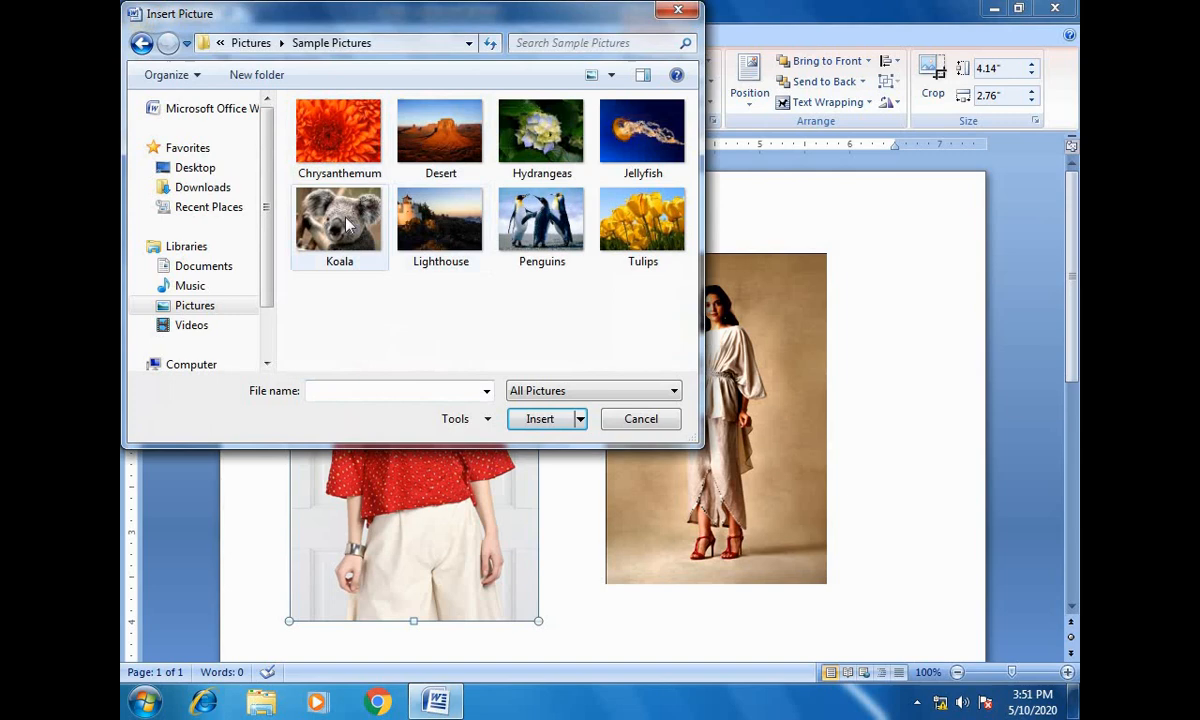
left_click(545, 420)
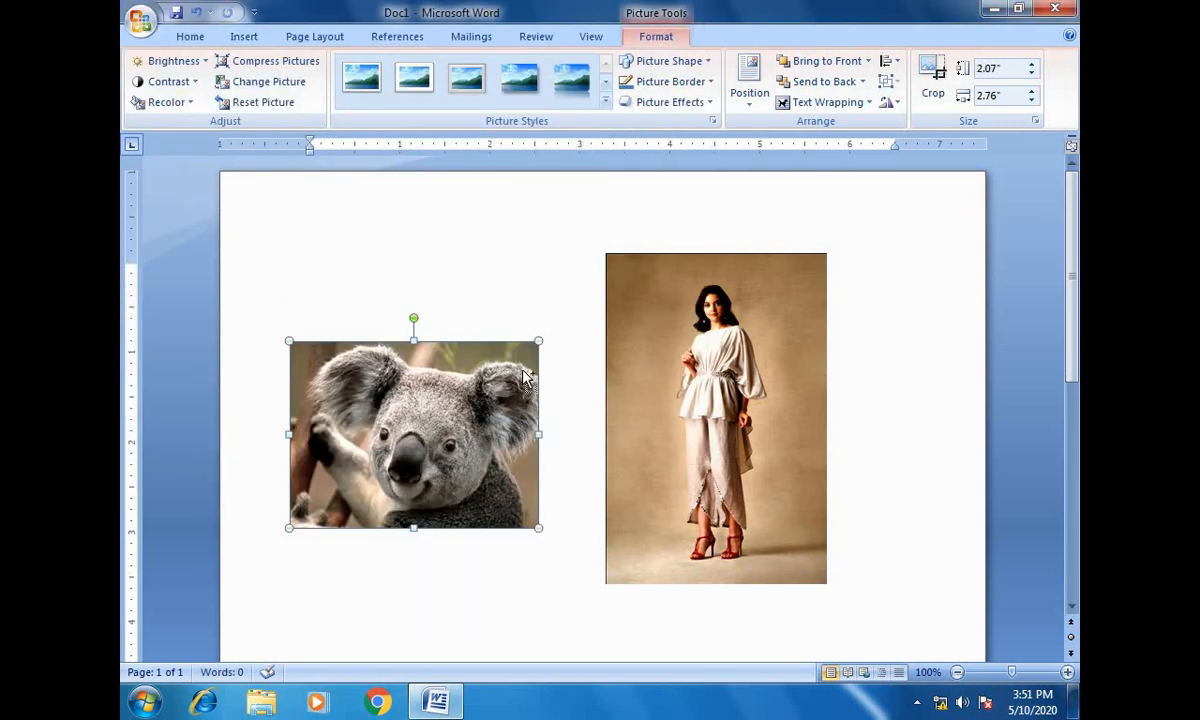
key("ctrl+z")
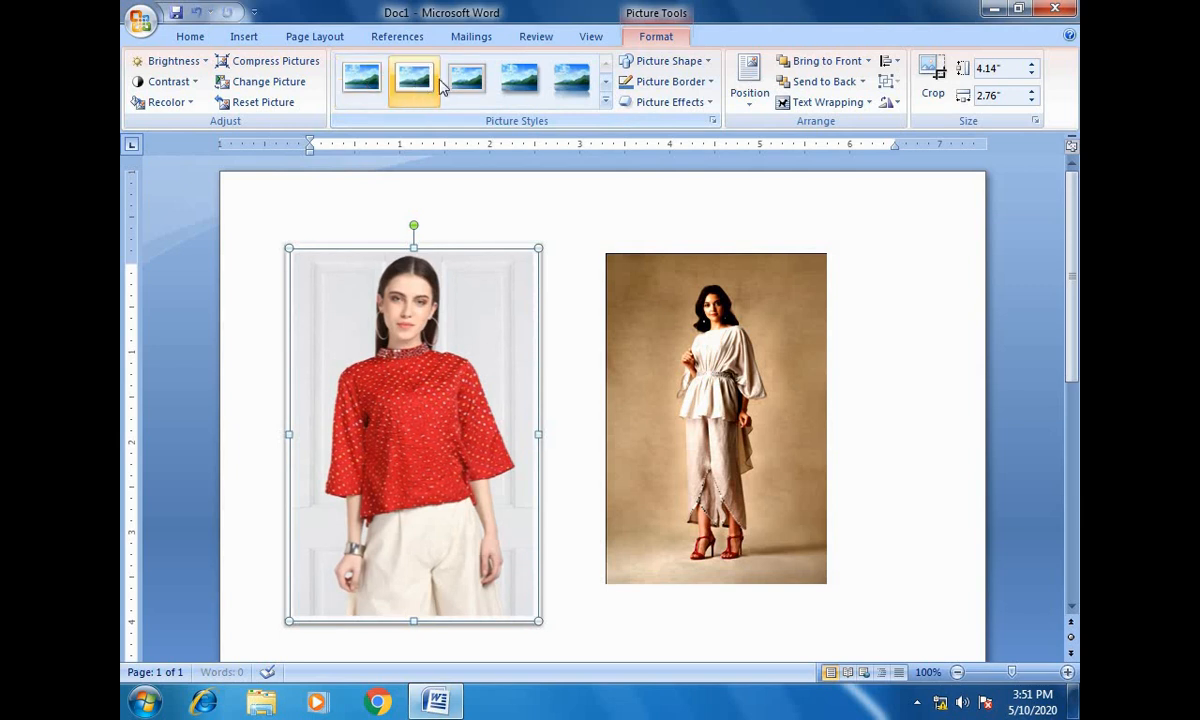
- Try several shadowed picture styles on the red-top picture and settle on the tilted white frame with a shadow
left_click(487, 82)
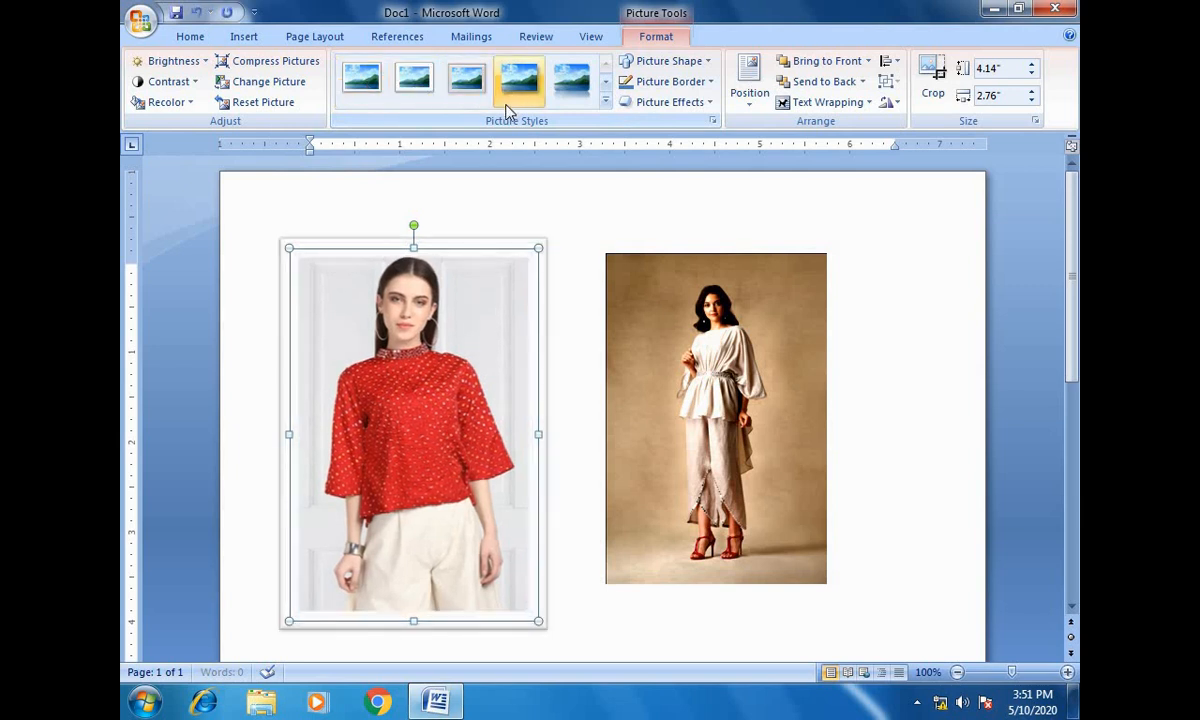
left_click(574, 84)
left_click(604, 103)
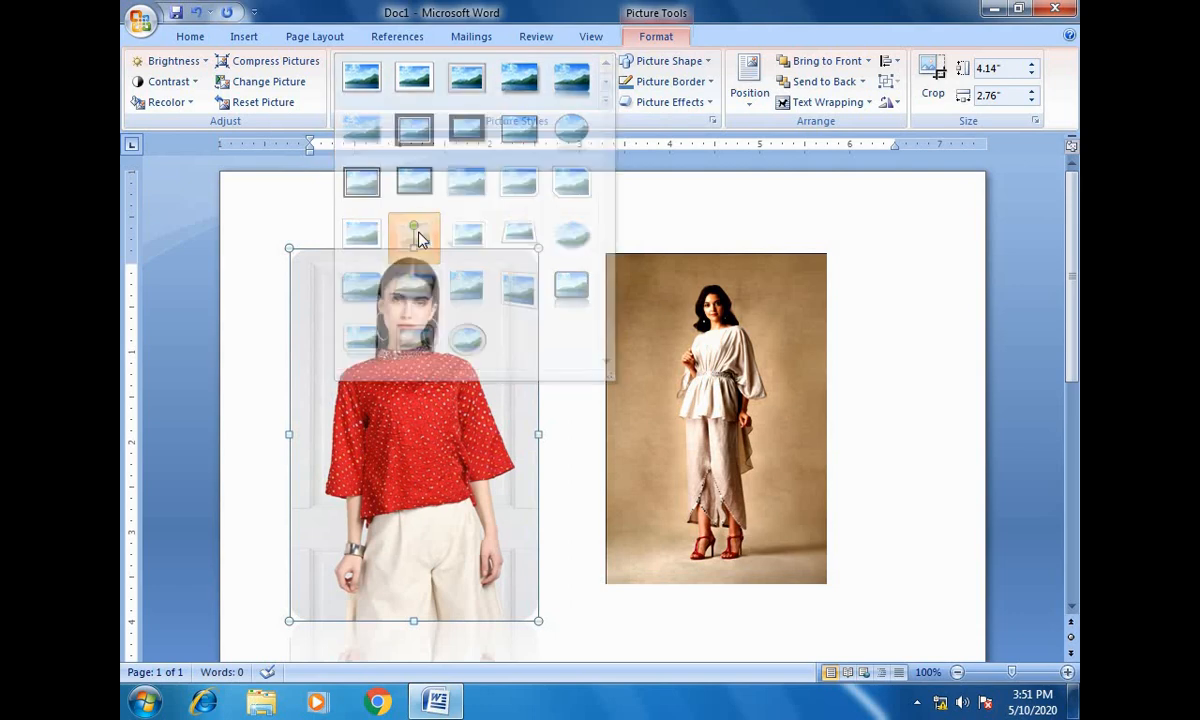
key("Escape")
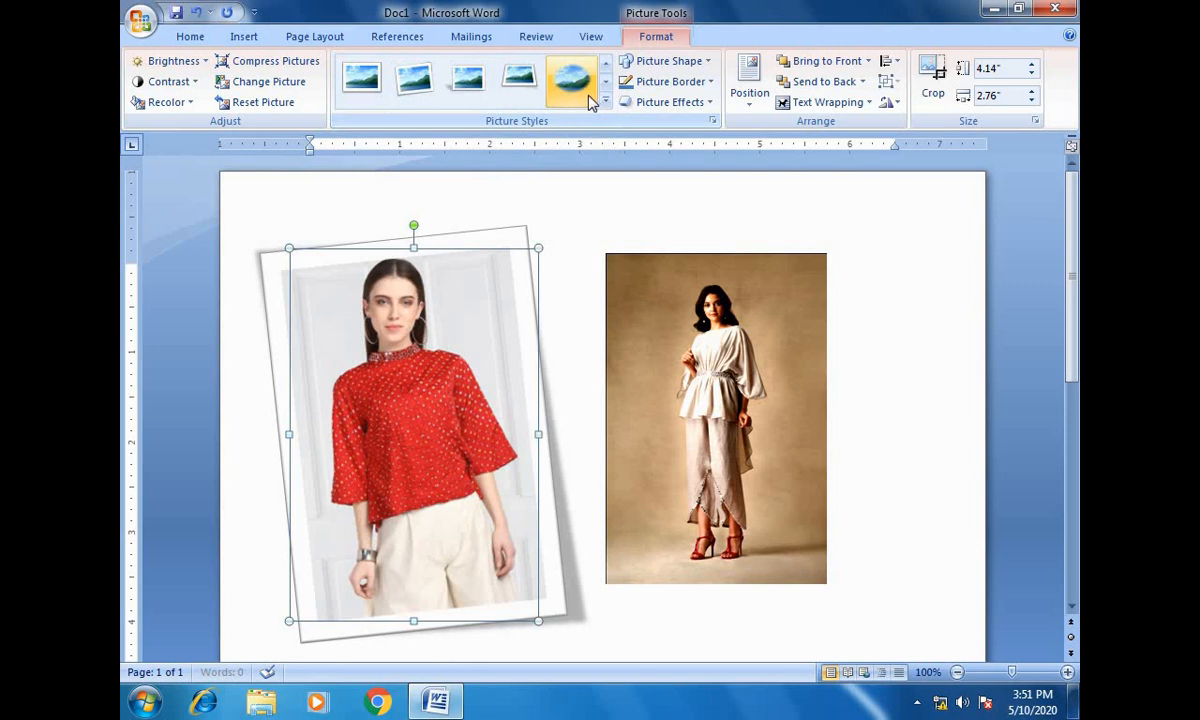
- Try the soft-edged oval and black reflected frame styles on the beige-background picture, ending with the white perspective frame
left_click(695, 345)
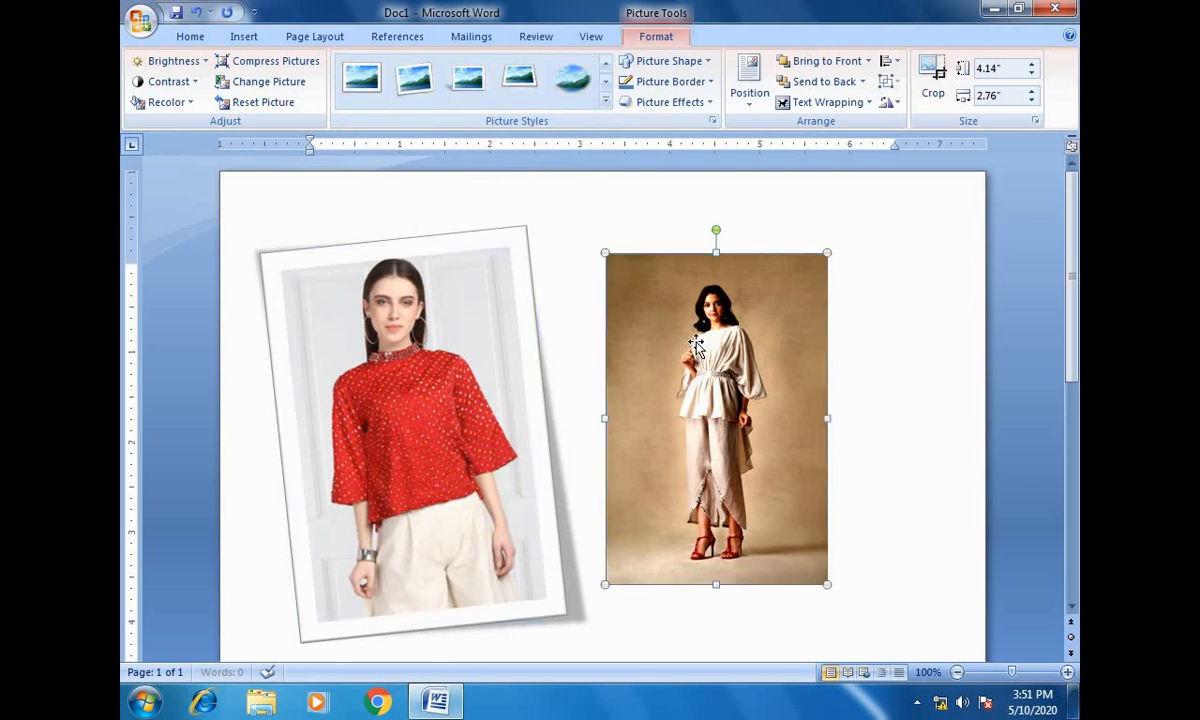
left_click(566, 85)
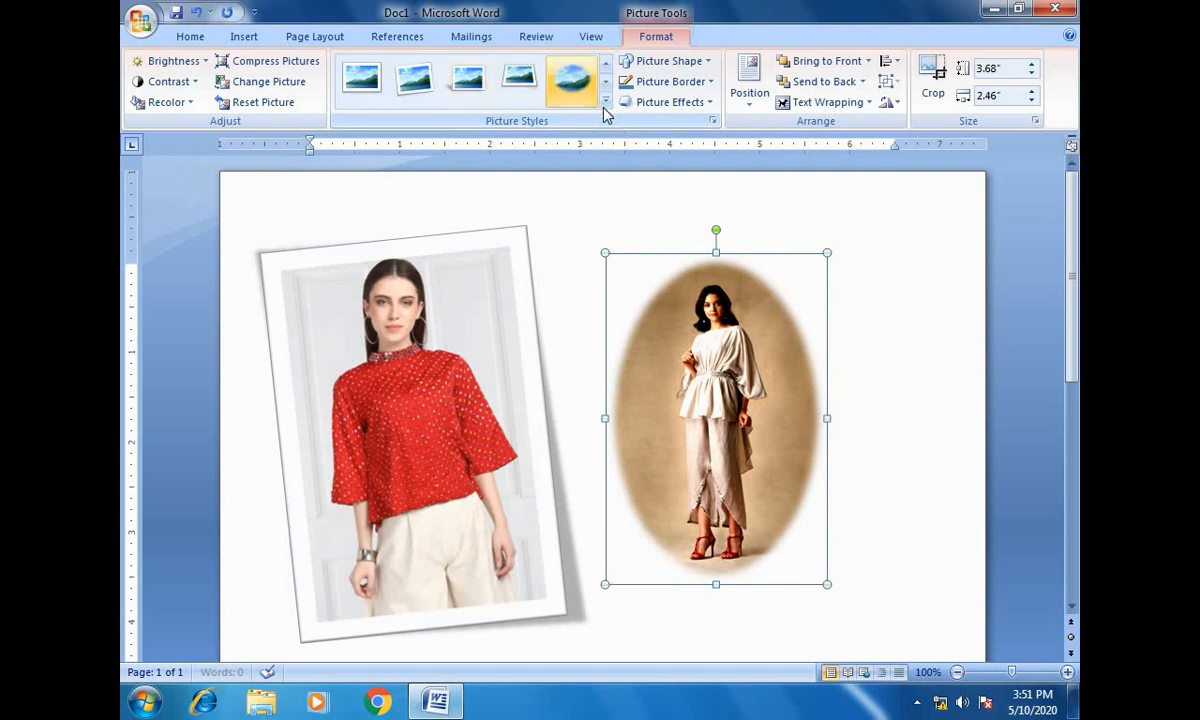
left_click(606, 104)
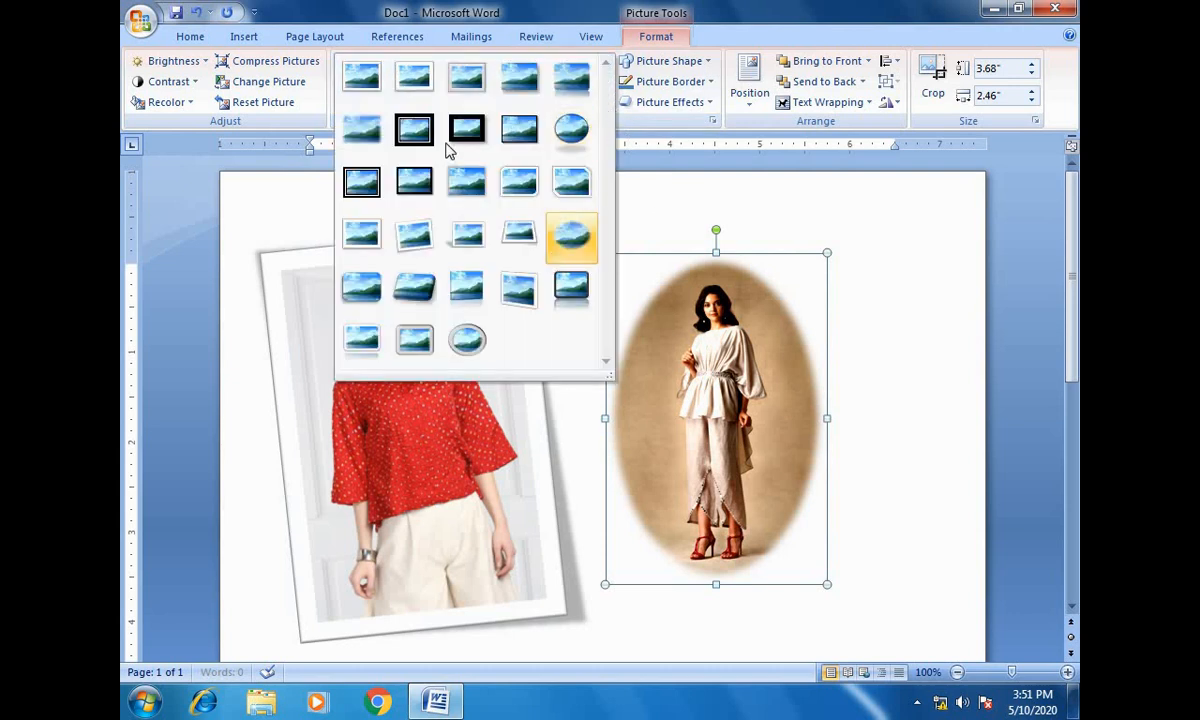
left_click(568, 286)
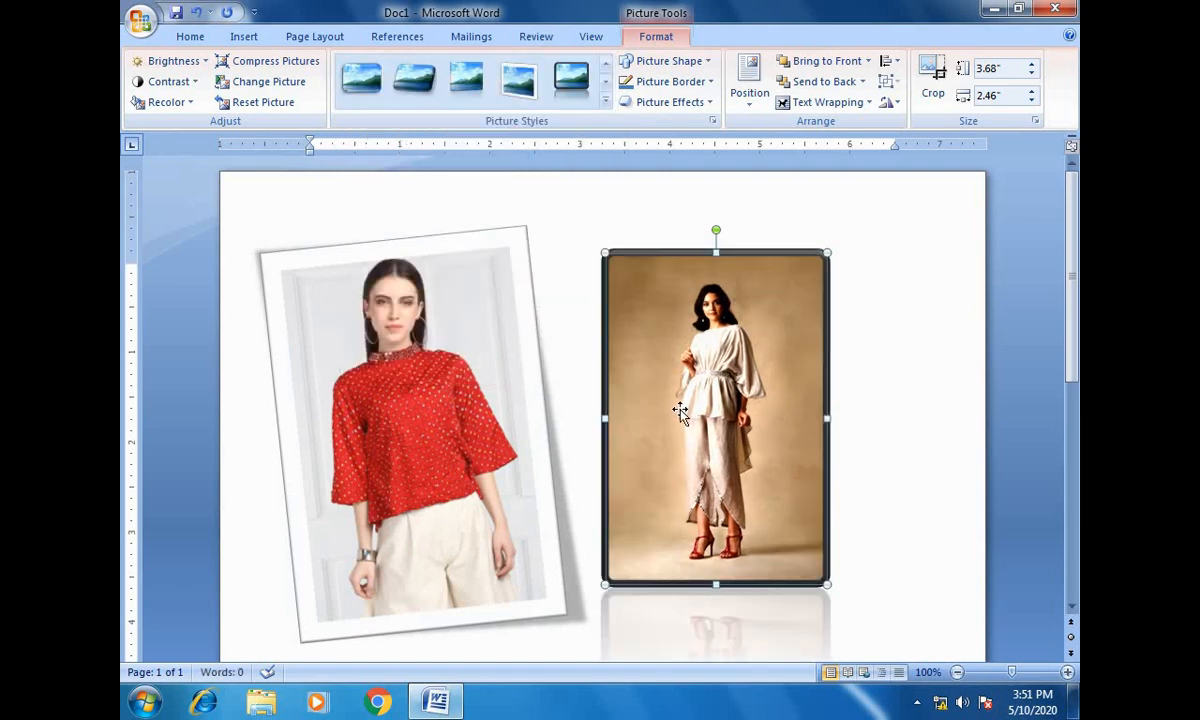
scroll(660, 400, "down", 4)
scroll(698, 412, "up", 4)
left_click(515, 84)
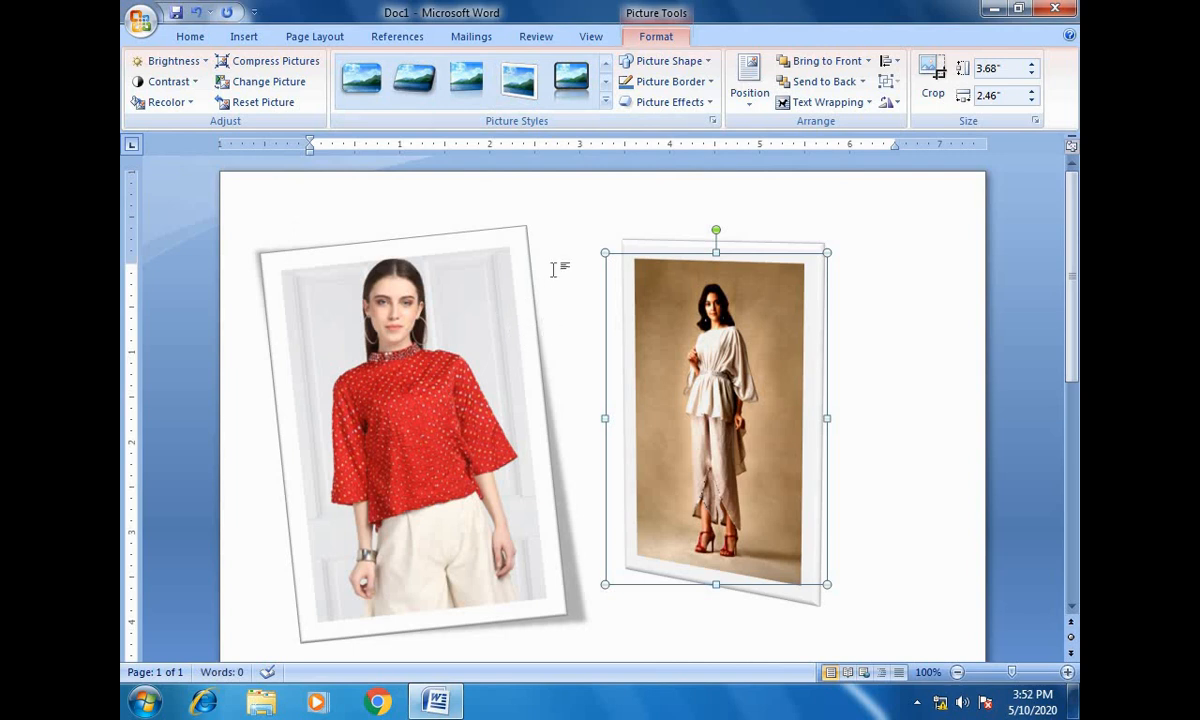
- Change the beige-background picture's shape to a sun, and enlarge and reposition it at about 5.6" high by 3.74" wide
left_click(708, 63)
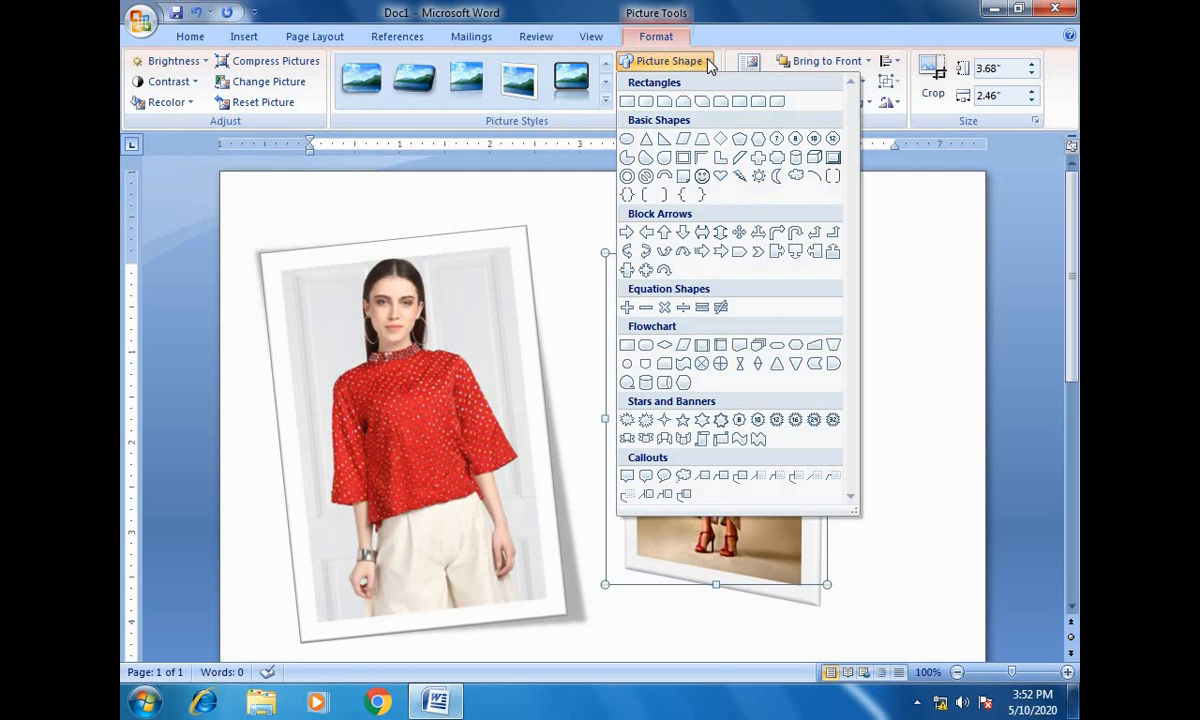
left_click(758, 177)
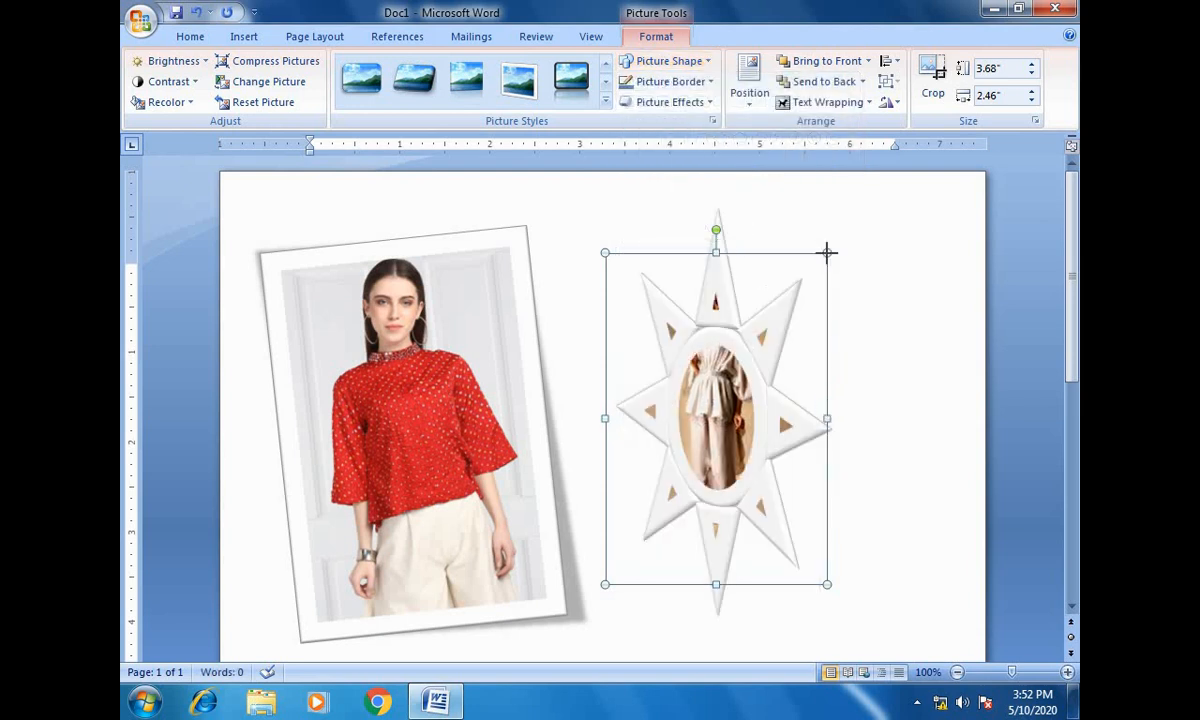
left_click_drag(827, 254, 750, 255)
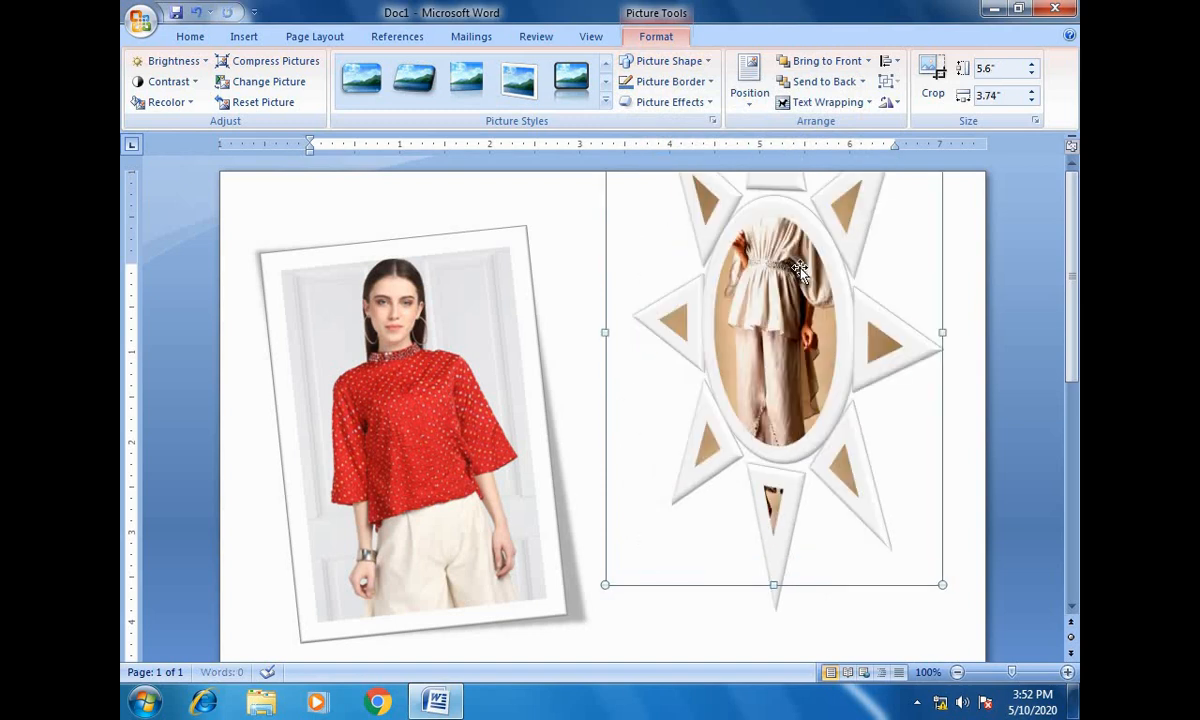
left_click_drag(759, 383, 758, 381)
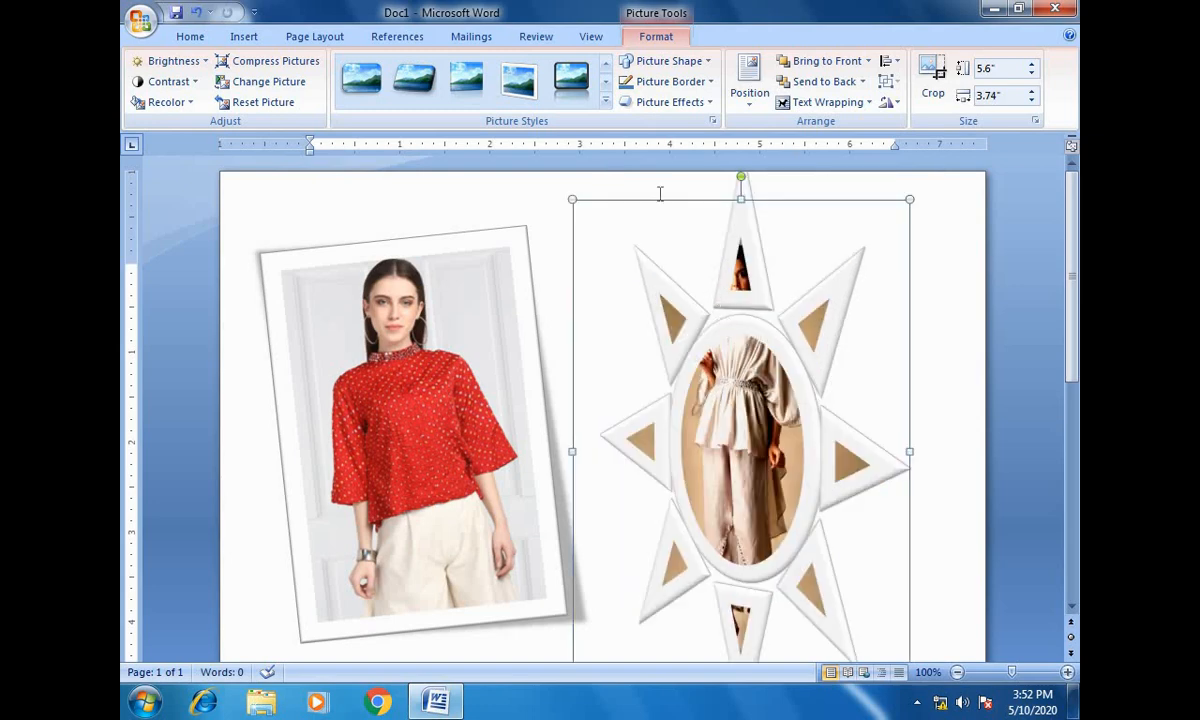